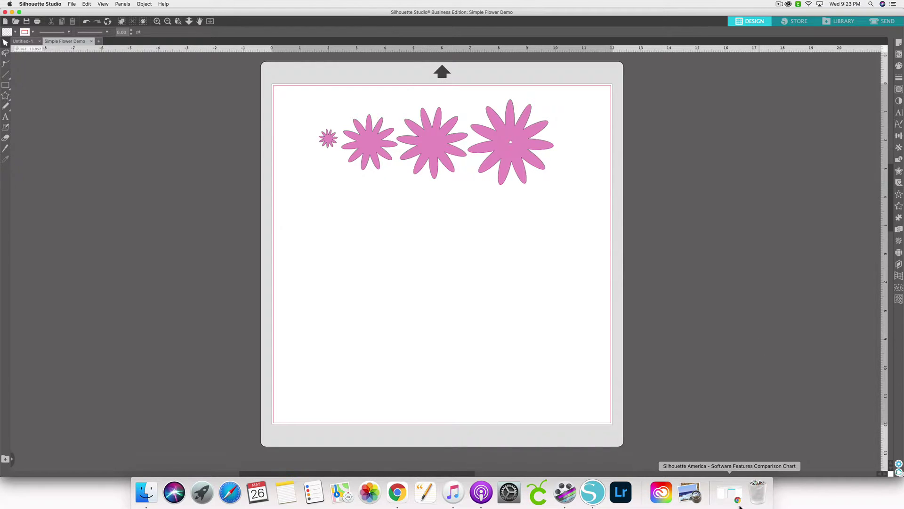
- Restore Chrome and scroll the edition chart to see Trace, Print & Cut, PixScan and Offset checked everywhere
{"action": "left_click", "coordinate": [729, 492]}
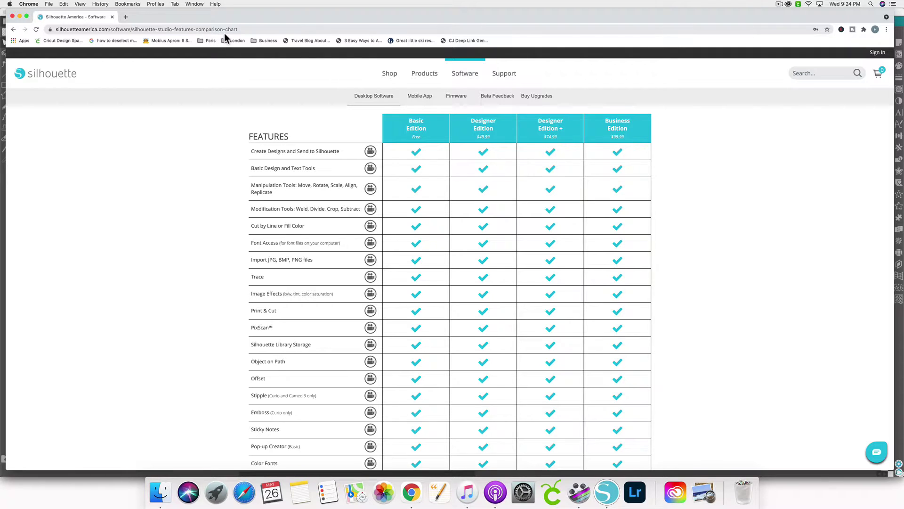
{"action": "scroll", "coordinate": [563, 188], "scroll_direction": "up", "scroll_amount": 1}
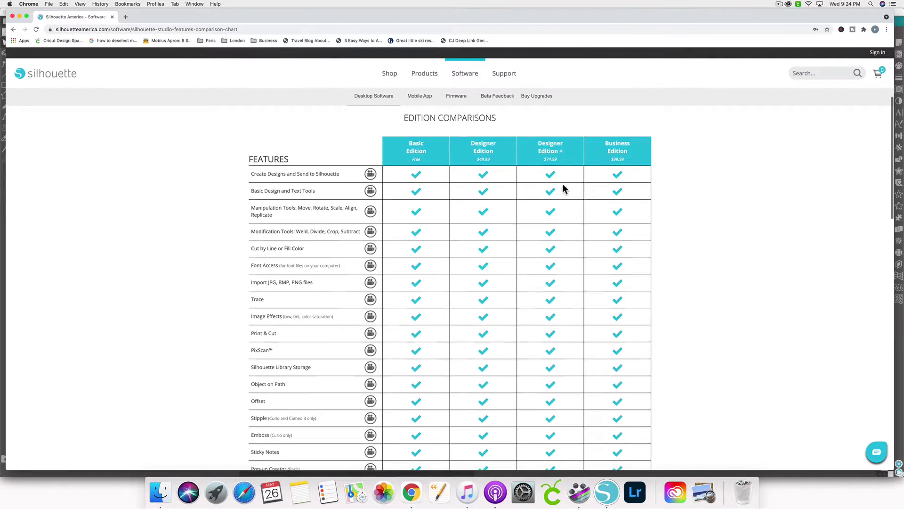
{"action": "scroll", "coordinate": [562, 185], "scroll_direction": "up", "scroll_amount": 9}
{"action": "scroll", "coordinate": [563, 185], "scroll_direction": "down", "scroll_amount": 10}
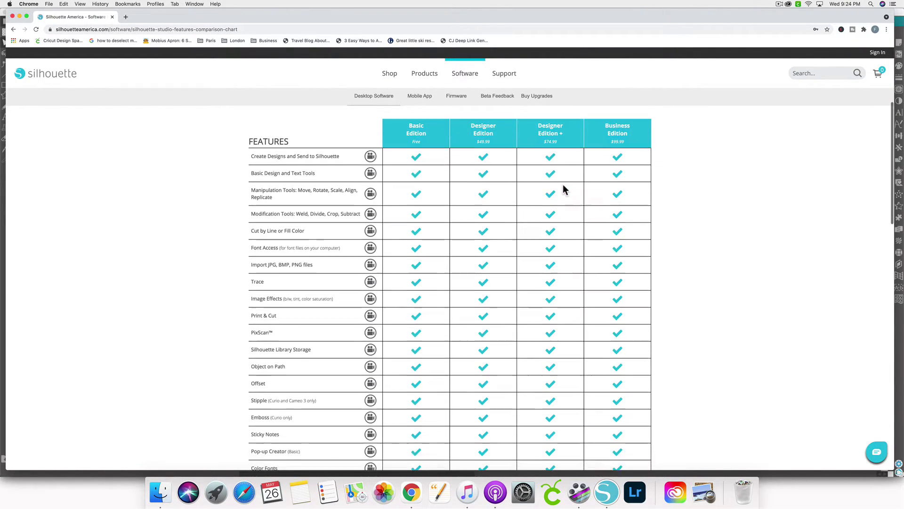
{"action": "scroll", "coordinate": [563, 189], "scroll_direction": "down", "scroll_amount": 2}
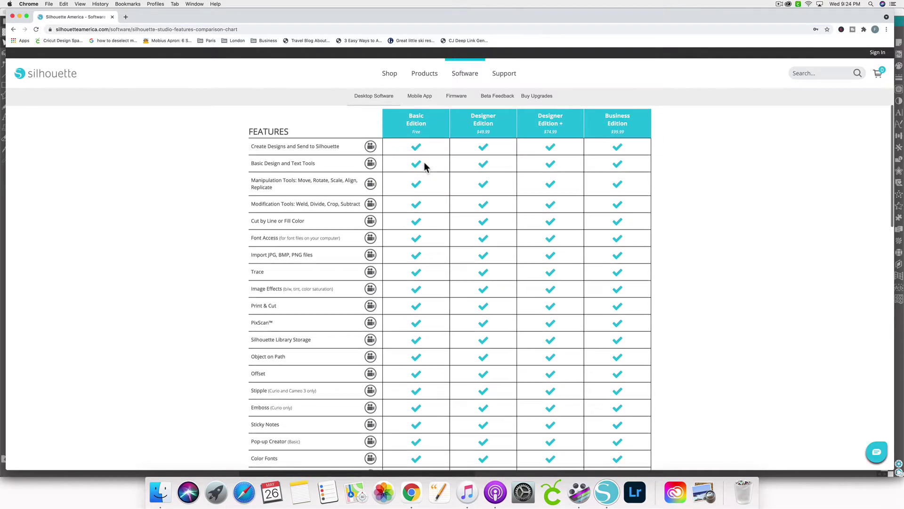
{"action": "scroll", "coordinate": [425, 167], "scroll_direction": "down", "scroll_amount": 1}
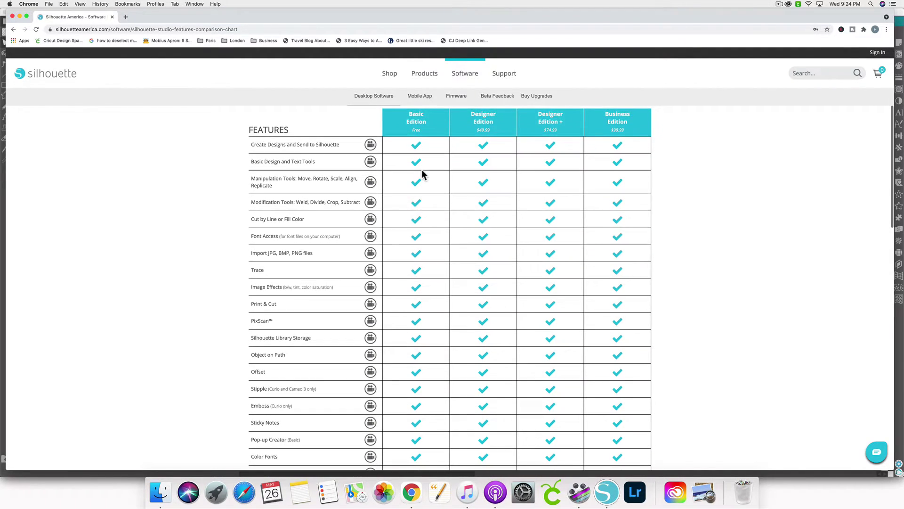
{"action": "scroll", "coordinate": [422, 198], "scroll_direction": "down", "scroll_amount": 3}
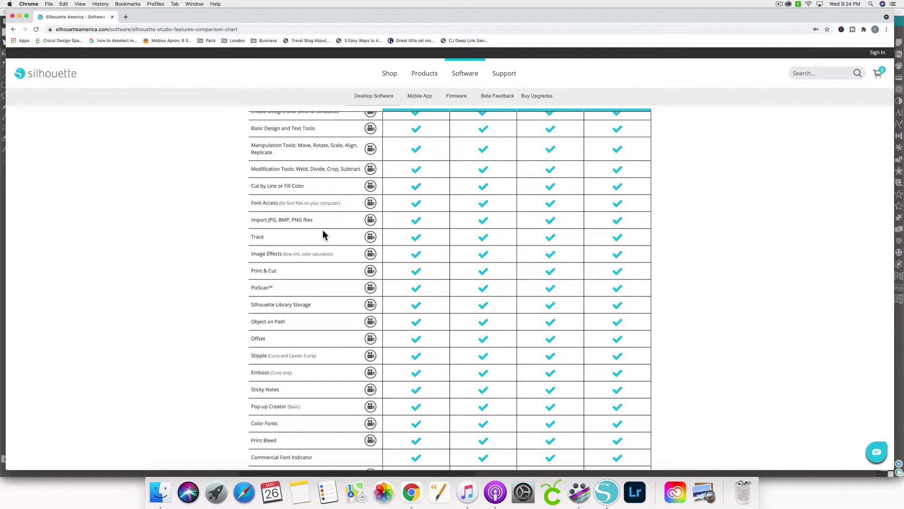
{"action": "scroll", "coordinate": [326, 241], "scroll_direction": "down", "scroll_amount": 3}
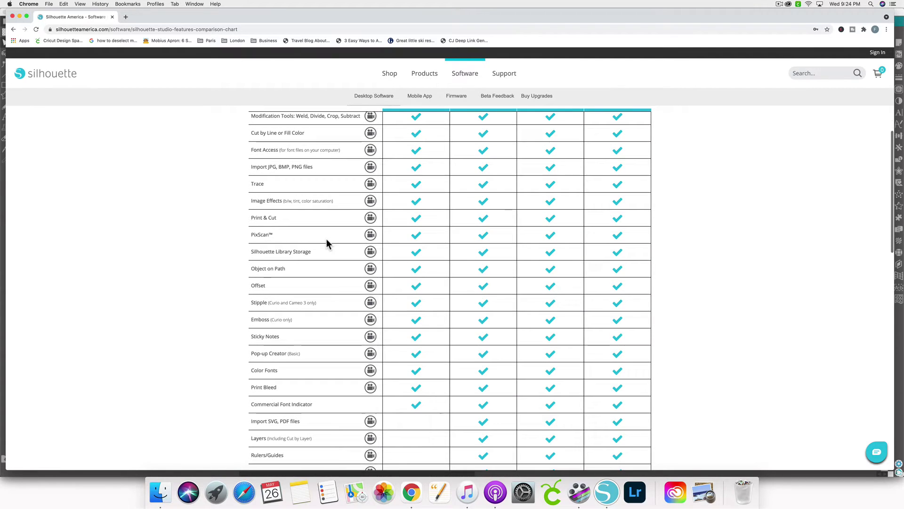
{"action": "scroll", "coordinate": [420, 265], "scroll_direction": "up", "scroll_amount": 6}
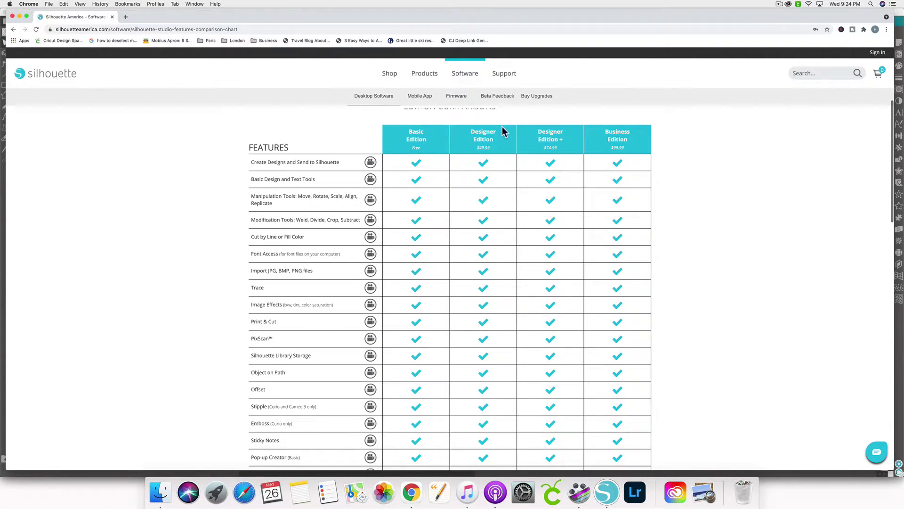
{"action": "scroll", "coordinate": [492, 226], "scroll_direction": "down", "scroll_amount": 7}
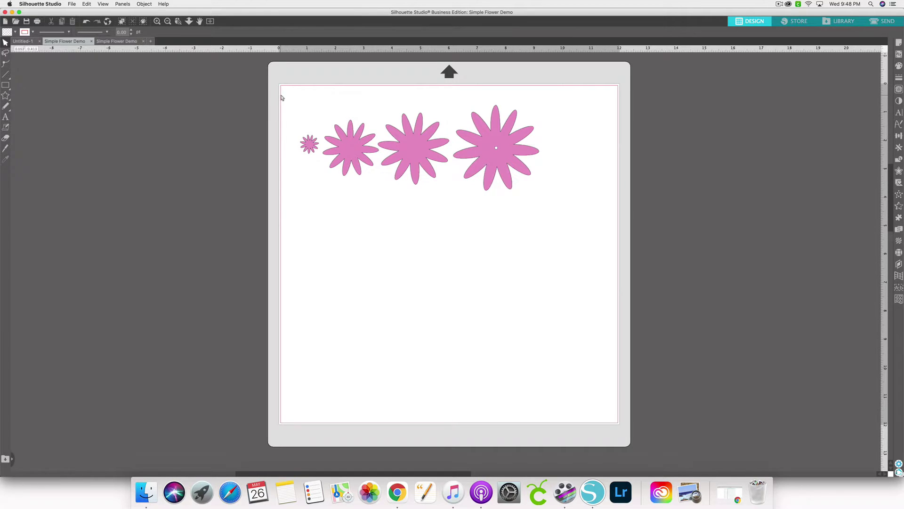
{"action": "left_click_drag", "start_coordinate": [282, 97], "coordinate": [549, 204]}
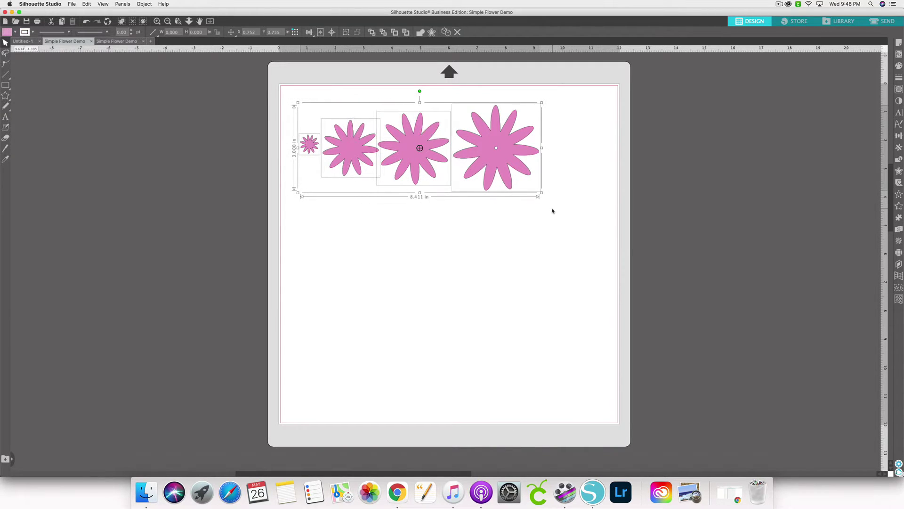
{"action": "left_click_drag", "start_coordinate": [542, 193], "coordinate": [759, 373]}
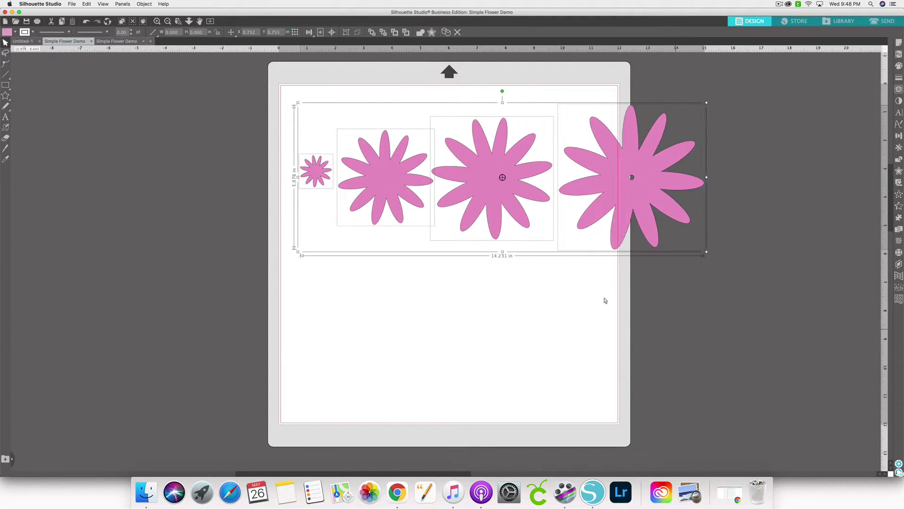
{"action": "left_click_drag", "start_coordinate": [605, 300], "coordinate": [707, 368]}
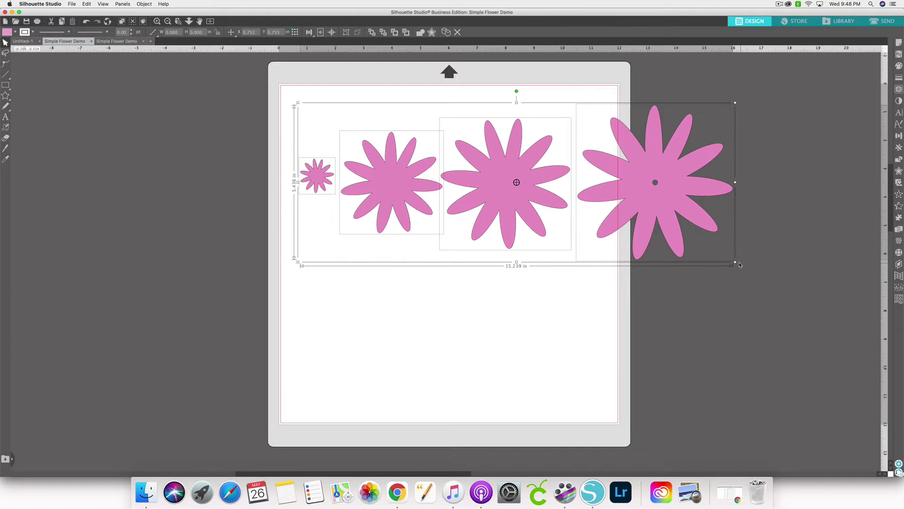
{"action": "left_click_drag", "start_coordinate": [730, 260], "coordinate": [551, 196]}
{"action": "left_click", "coordinate": [578, 228]}
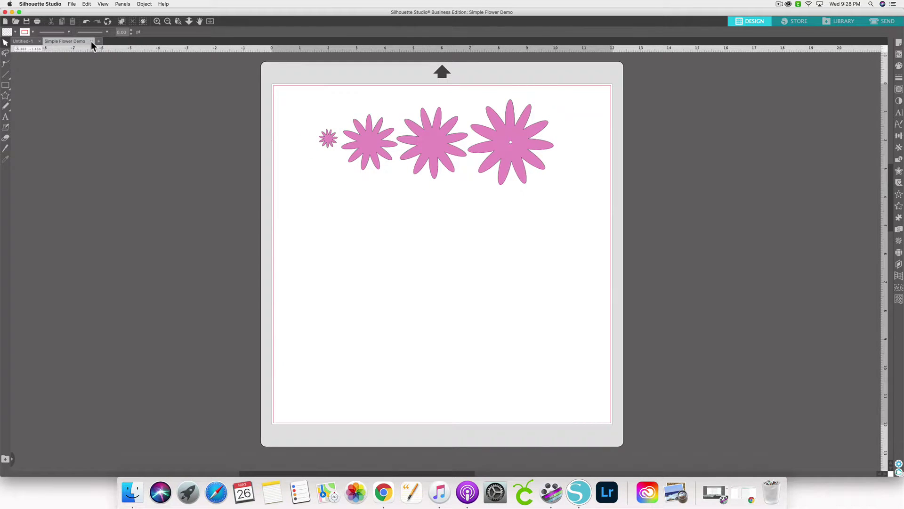
- Close the current flower tab via the save prompt, then open Simple Flower Demo.svg from File Type Demos
{"action": "left_click", "coordinate": [92, 41]}
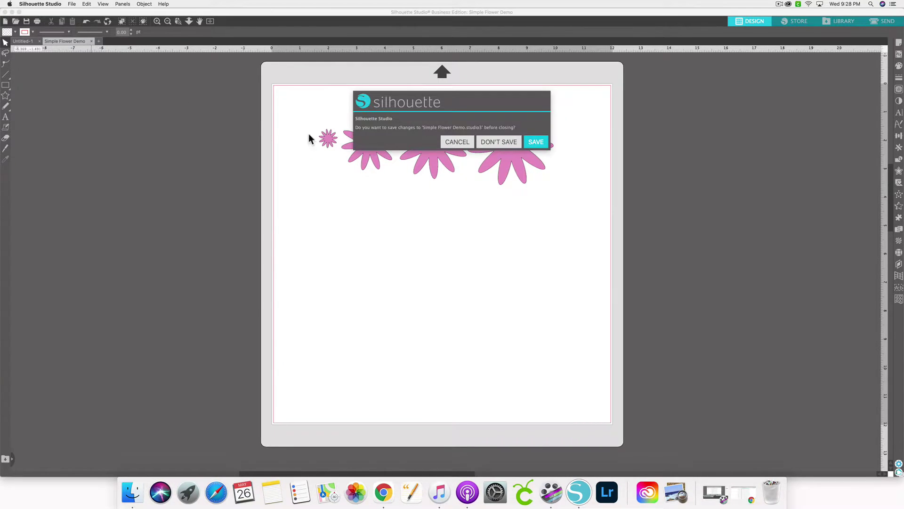
{"action": "left_click", "coordinate": [498, 142]}
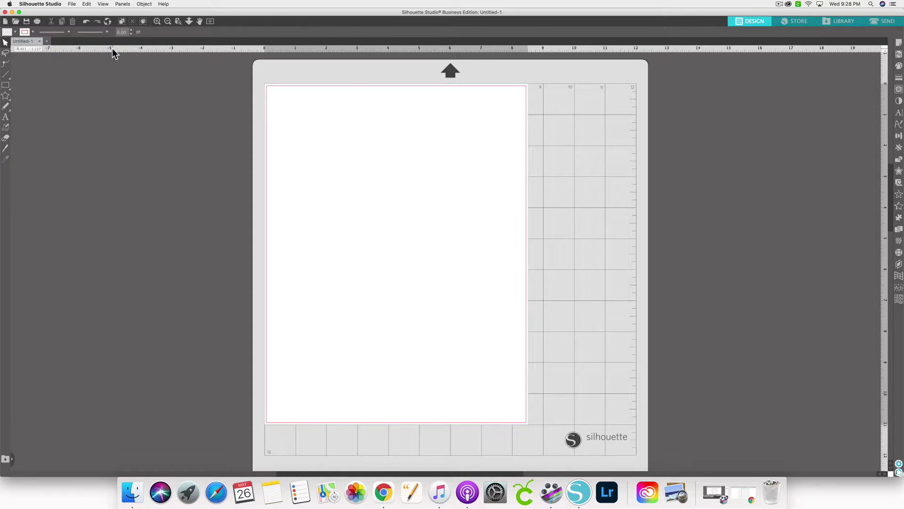
{"action": "left_click", "coordinate": [73, 4]}
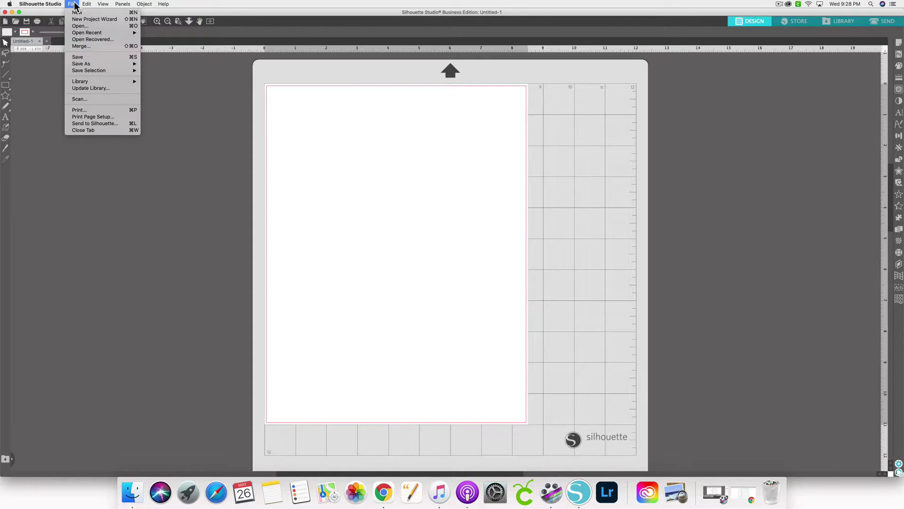
{"action": "left_click", "coordinate": [81, 27]}
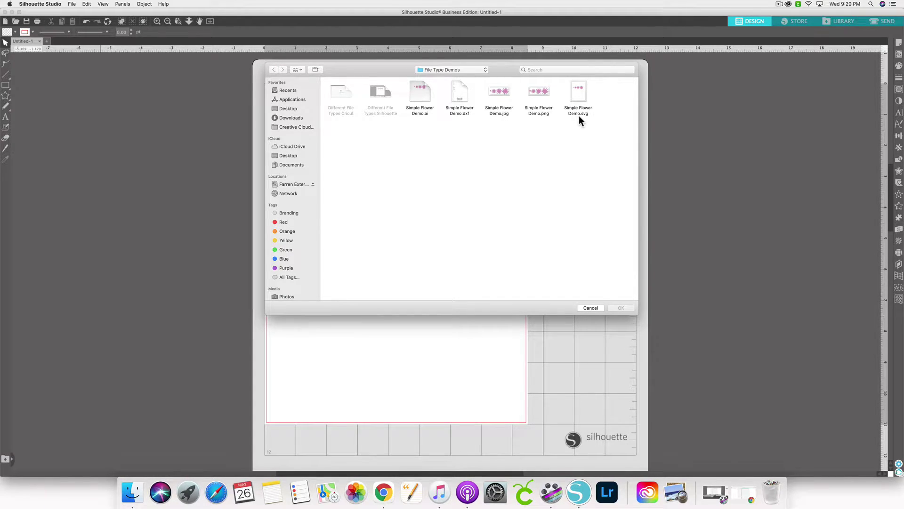
{"action": "left_click", "coordinate": [582, 96]}
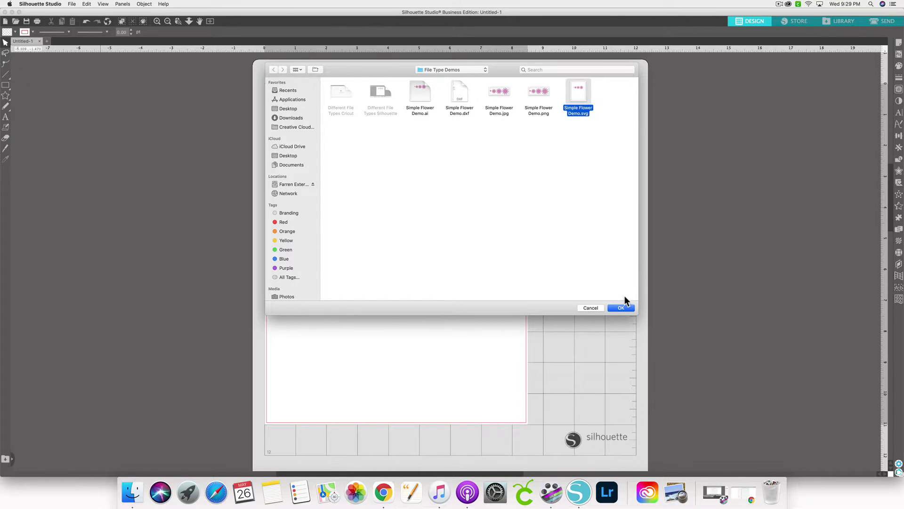
{"action": "left_click", "coordinate": [621, 307]}
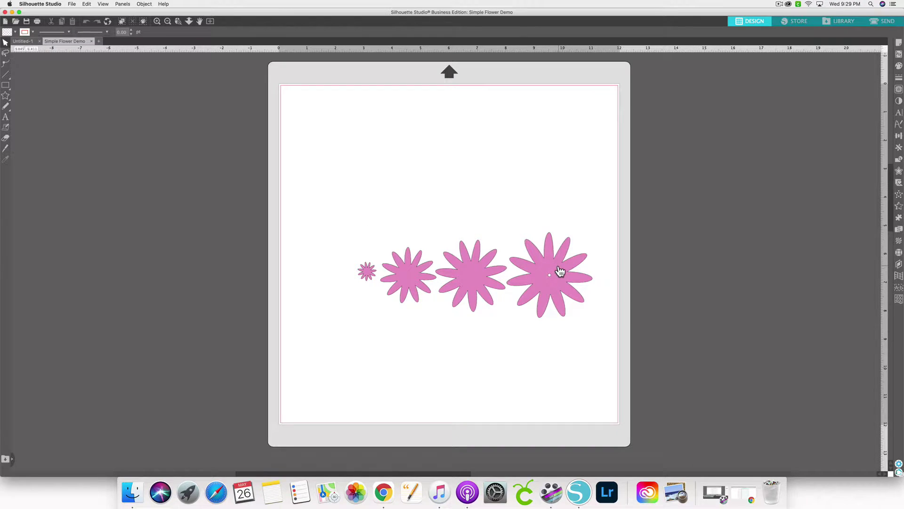
- Select all four pink flowers and move the group off the mat to the left
{"action": "mouse_move", "coordinate": [560, 270]}
{"action": "left_mouse_down"}
{"action": "mouse_move", "coordinate": [551, 241]}
{"action": "mouse_move", "coordinate": [560, 260]}
{"action": "left_mouse_up"}
{"action": "left_click", "coordinate": [626, 276]}
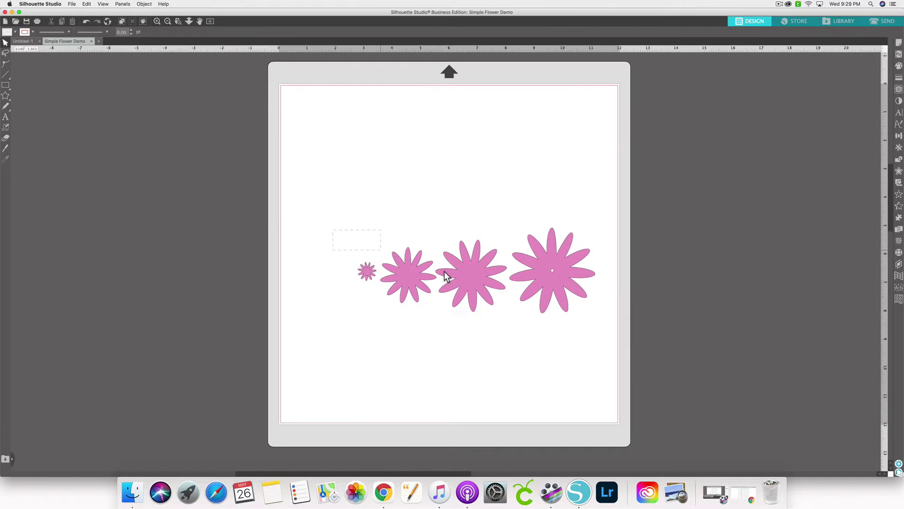
{"action": "left_click_drag", "start_coordinate": [444, 276], "coordinate": [323, 245]}
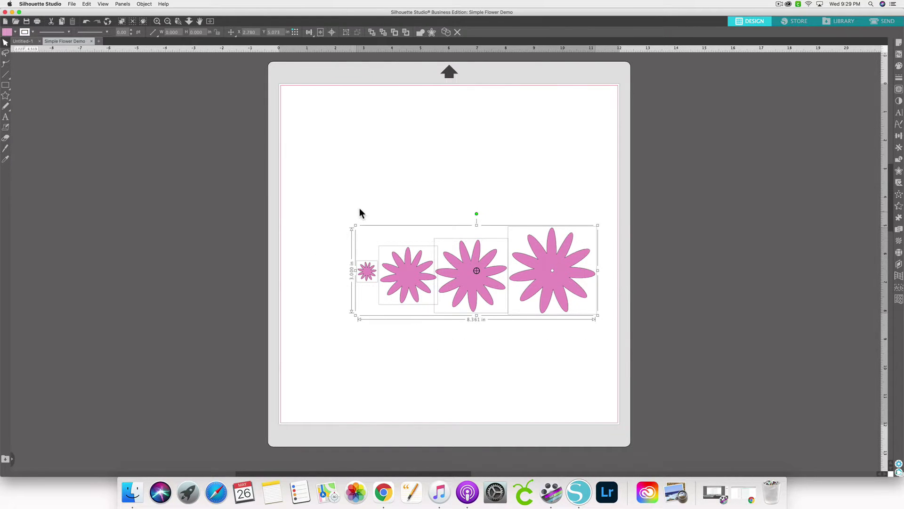
{"action": "left_click", "coordinate": [363, 220]}
{"action": "left_click_drag", "start_coordinate": [369, 227], "coordinate": [215, 198]}
{"action": "scroll", "coordinate": [270, 222], "scroll_direction": "left", "scroll_amount": 3}
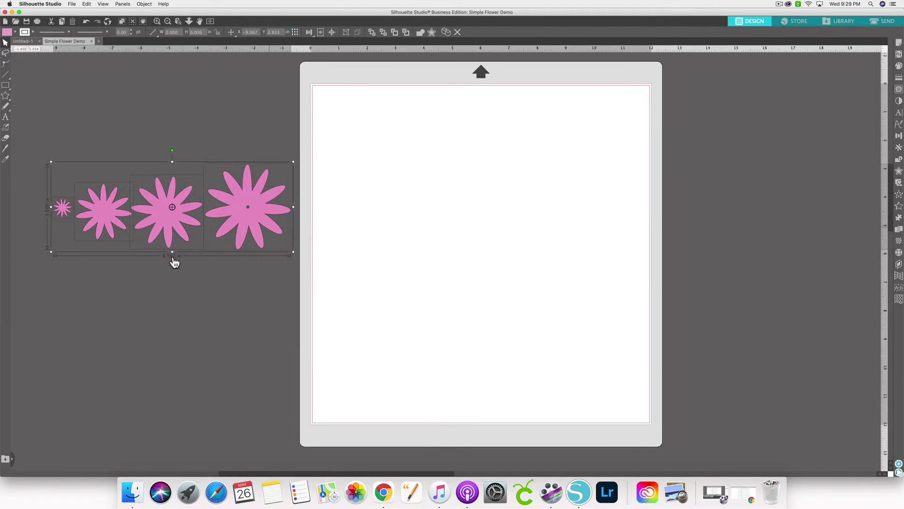
{"action": "scroll", "coordinate": [66, 162], "scroll_direction": "left", "scroll_amount": 2}
{"action": "left_click", "coordinate": [95, 281]}
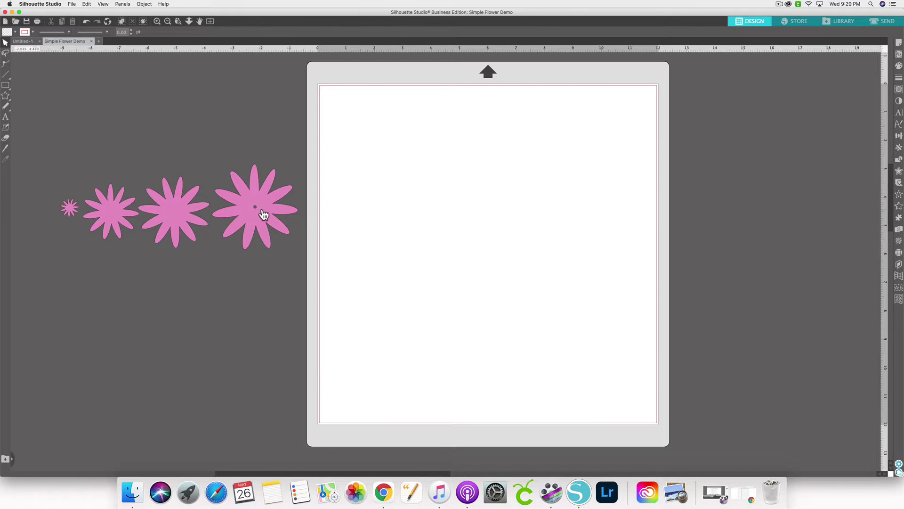
- Reselect all four flowers and drag the group onto the mat's top-left area
{"action": "mouse_move", "coordinate": [261, 210]}
{"action": "left_mouse_down"}
{"action": "mouse_move", "coordinate": [318, 218]}
{"action": "mouse_move", "coordinate": [323, 169]}
{"action": "mouse_move", "coordinate": [381, 214]}
{"action": "mouse_move", "coordinate": [282, 180]}
{"action": "mouse_move", "coordinate": [261, 209]}
{"action": "mouse_move", "coordinate": [267, 221]}
{"action": "mouse_move", "coordinate": [363, 189]}
{"action": "mouse_move", "coordinate": [265, 221]}
{"action": "left_mouse_up"}
{"action": "left_click", "coordinate": [445, 185]}
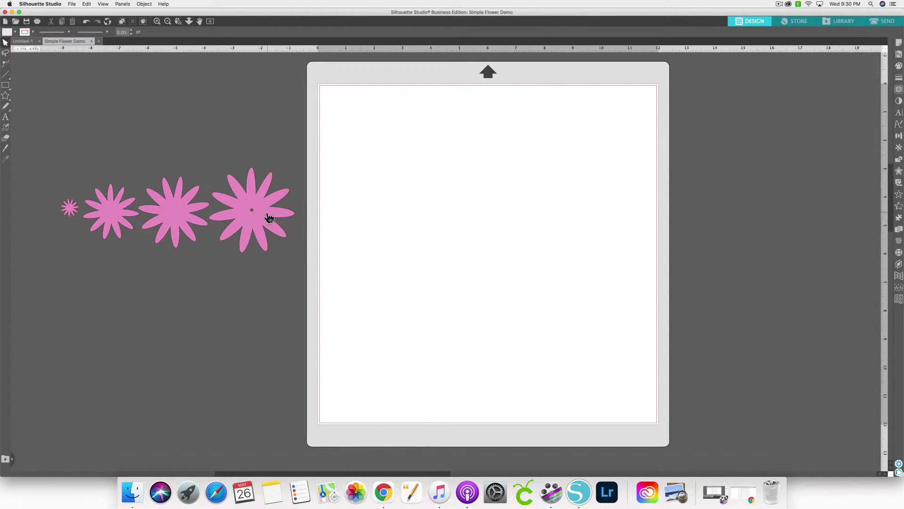
{"action": "left_click_drag", "start_coordinate": [264, 216], "coordinate": [268, 211]}
{"action": "left_click_drag", "start_coordinate": [31, 162], "coordinate": [312, 264]}
{"action": "left_click_drag", "start_coordinate": [245, 210], "coordinate": [527, 147]}
- Nudge only the largest flower right, then slightly left, to even its spacing along the top
{"action": "left_click", "coordinate": [570, 241]}
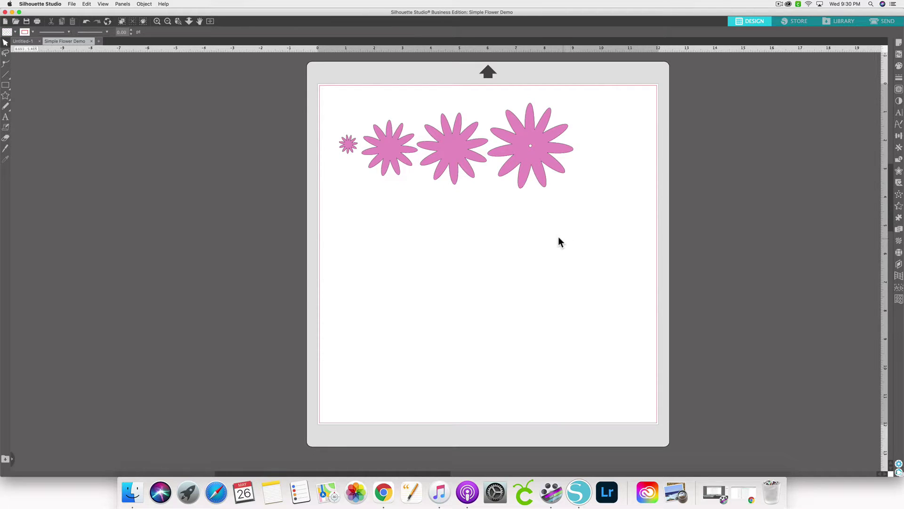
{"action": "left_click", "coordinate": [550, 155]}
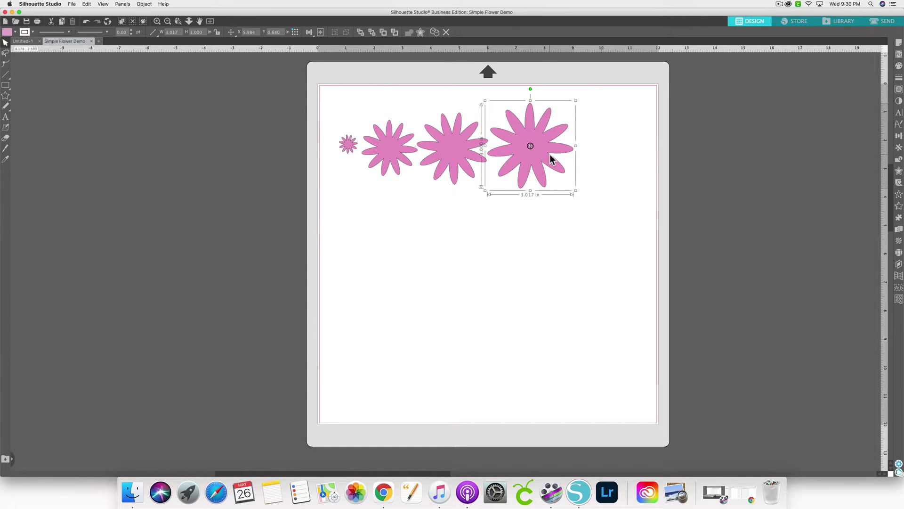
{"action": "mouse_move", "coordinate": [530, 160]}
{"action": "left_mouse_down"}
{"action": "mouse_move", "coordinate": [552, 161]}
{"action": "mouse_move", "coordinate": [538, 166]}
{"action": "left_mouse_up"}
{"action": "left_click", "coordinate": [578, 194]}
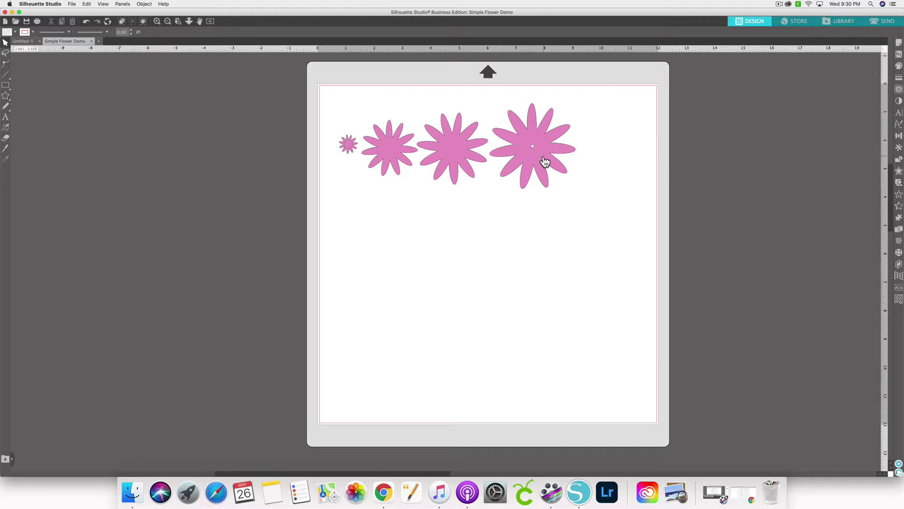
{"action": "left_click_drag", "start_coordinate": [545, 162], "coordinate": [540, 158]}
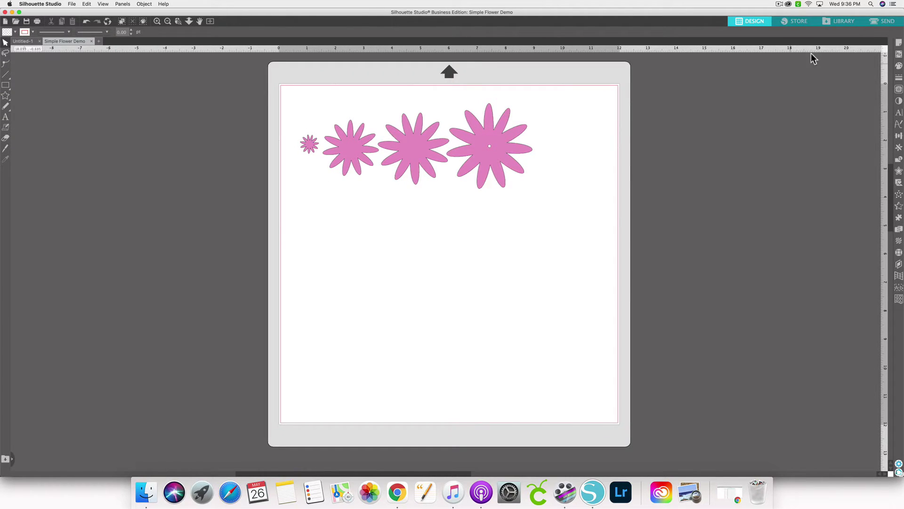
- Look over the flowers' cut settings in the Send panel, then go back to the Design workspace
{"action": "left_click", "coordinate": [878, 22]}
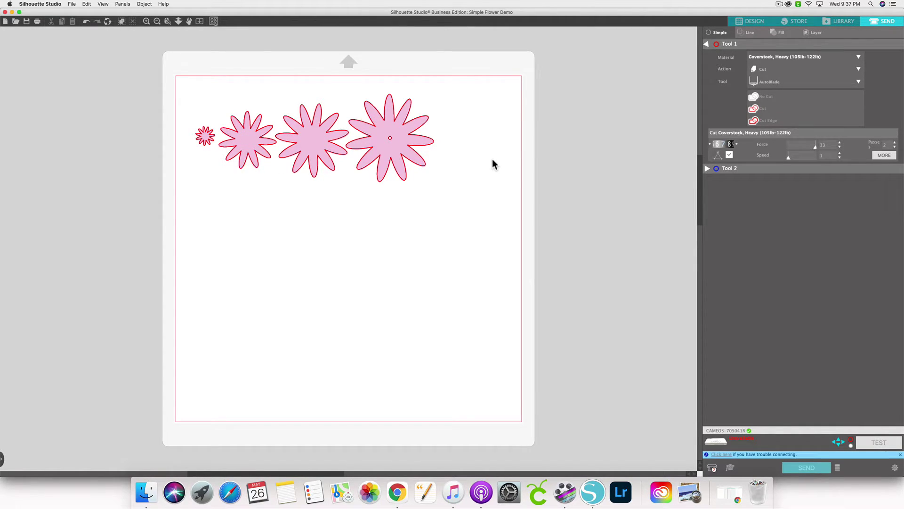
{"action": "left_click", "coordinate": [749, 21]}
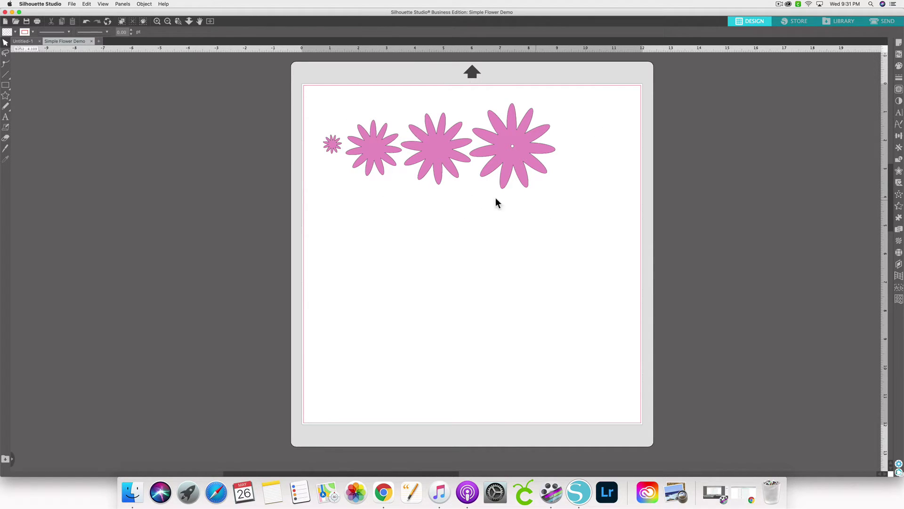
- Open Simple Flower Demo.dxf from the File Type Demos folder
{"action": "left_click", "coordinate": [72, 4]}
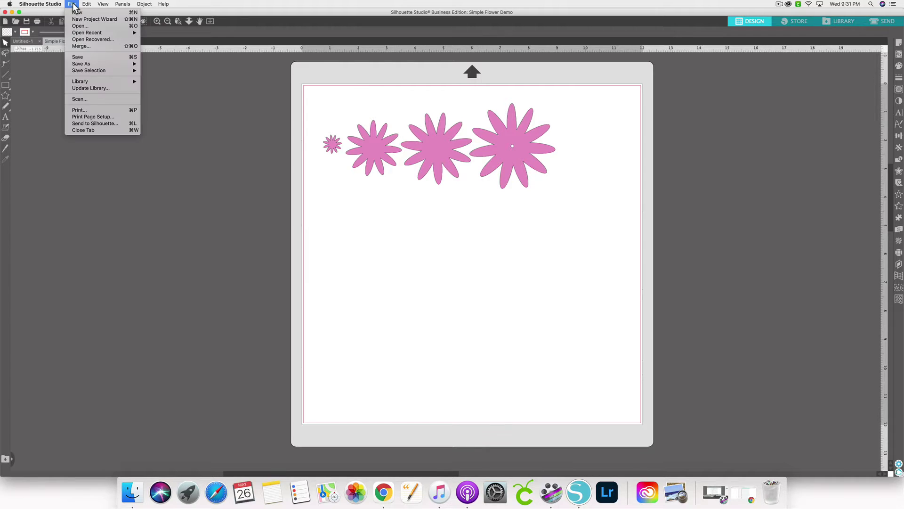
{"action": "left_click", "coordinate": [78, 27]}
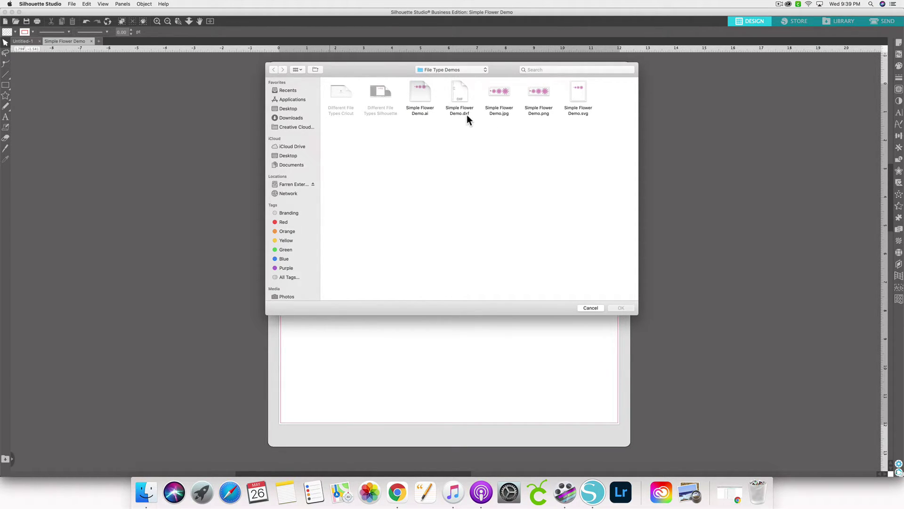
{"action": "left_click", "coordinate": [461, 97]}
{"action": "left_click", "coordinate": [621, 307]}
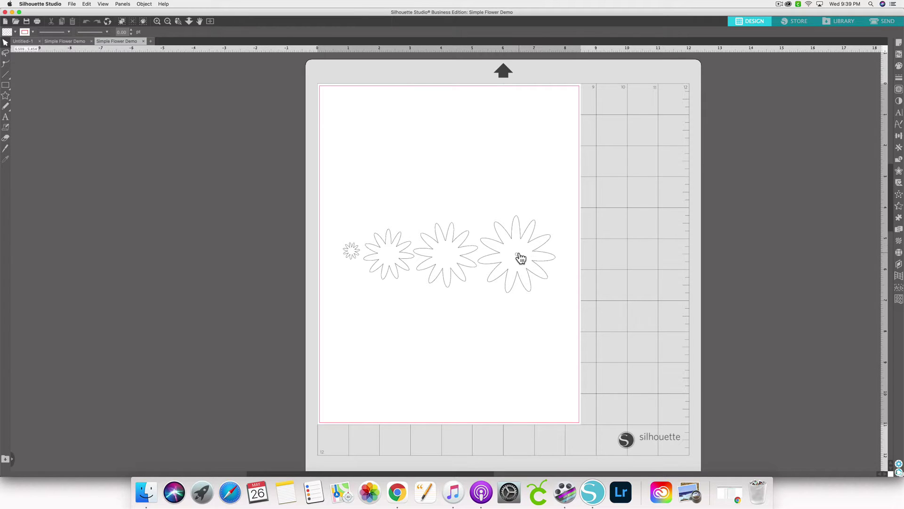
{"action": "left_click_drag", "start_coordinate": [530, 247], "coordinate": [555, 184]}
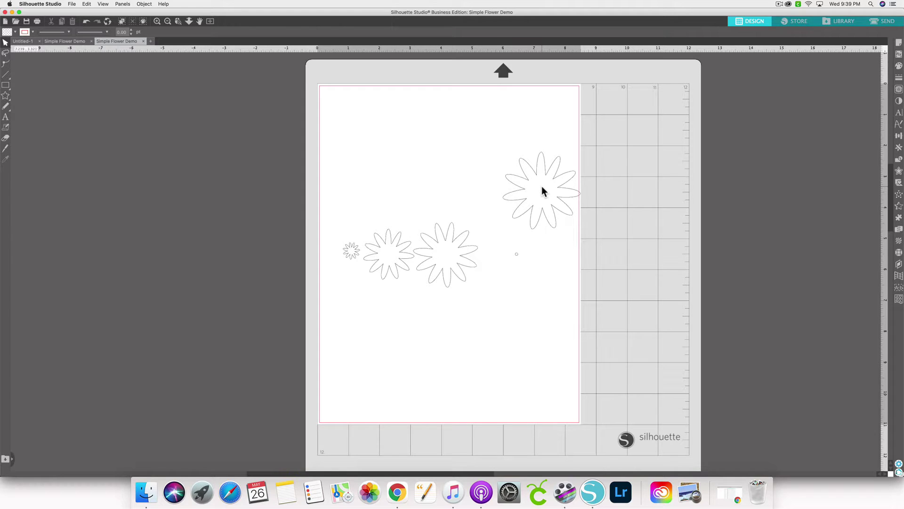
{"action": "left_click", "coordinate": [542, 189]}
{"action": "key", "text": "super+z"}
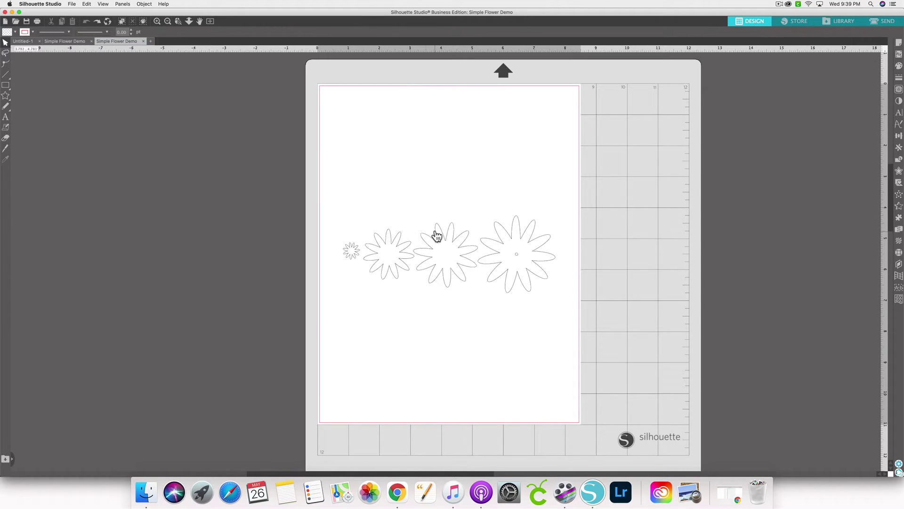
{"action": "left_click", "coordinate": [61, 41]}
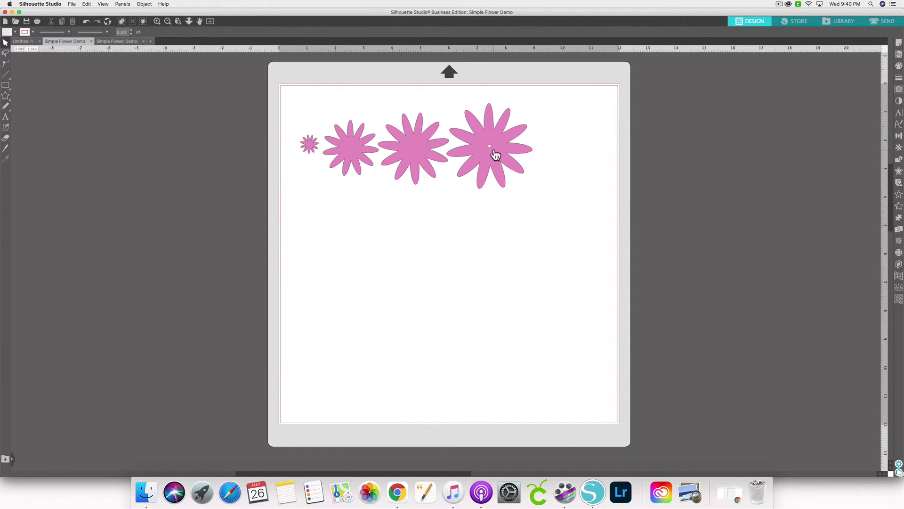
{"action": "left_click_drag", "start_coordinate": [502, 151], "coordinate": [666, 158]}
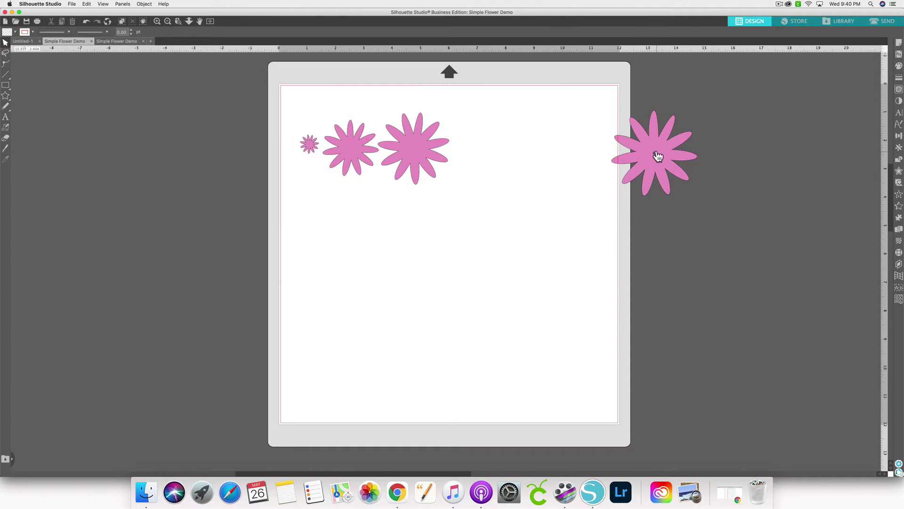
{"action": "left_click_drag", "start_coordinate": [659, 158], "coordinate": [501, 152]}
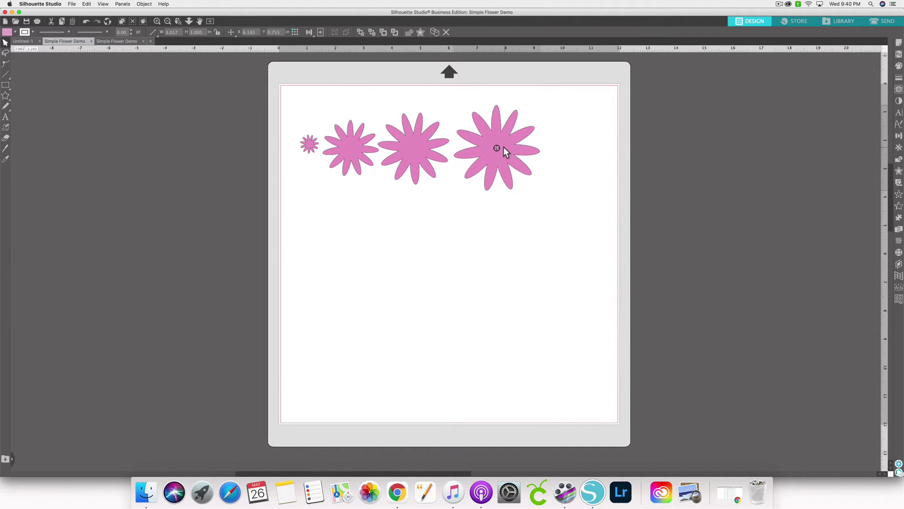
{"action": "left_click", "coordinate": [123, 42]}
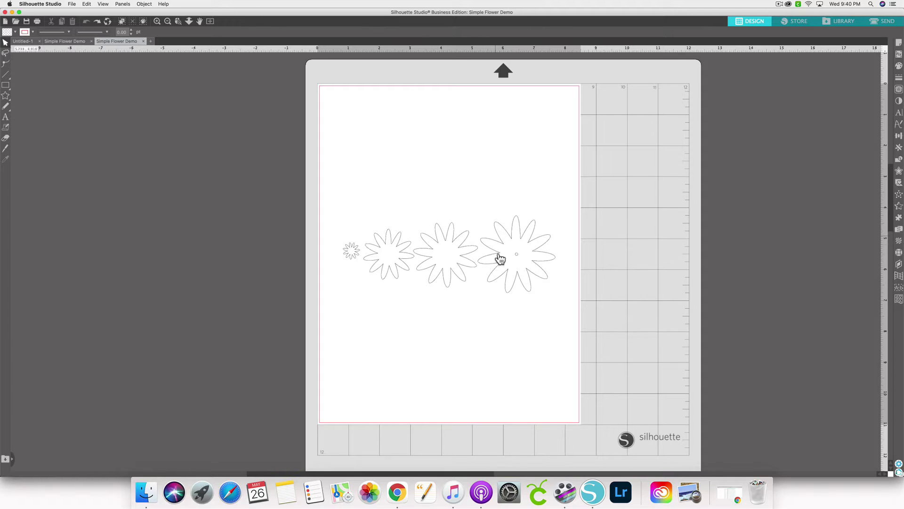
- Compare the largest outline flower with the largest pink flower in the SVG document
{"action": "left_click", "coordinate": [555, 259]}
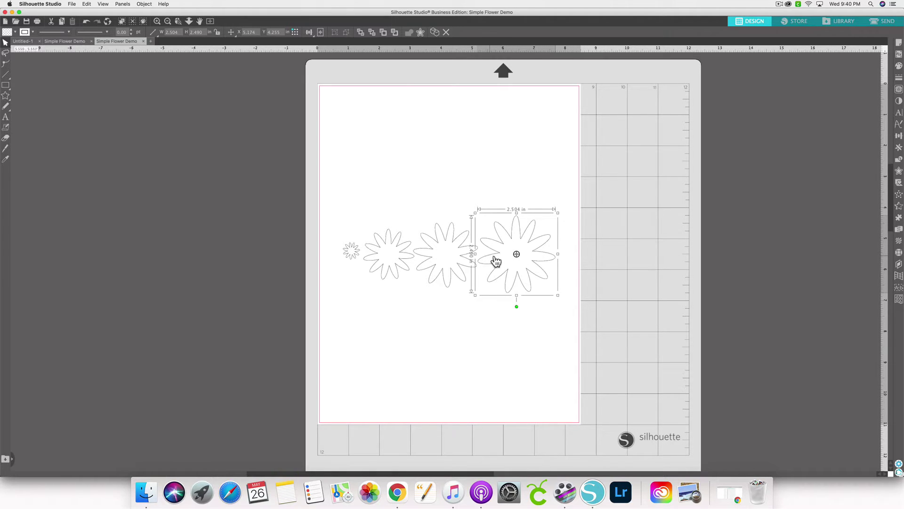
{"action": "left_click", "coordinate": [62, 41]}
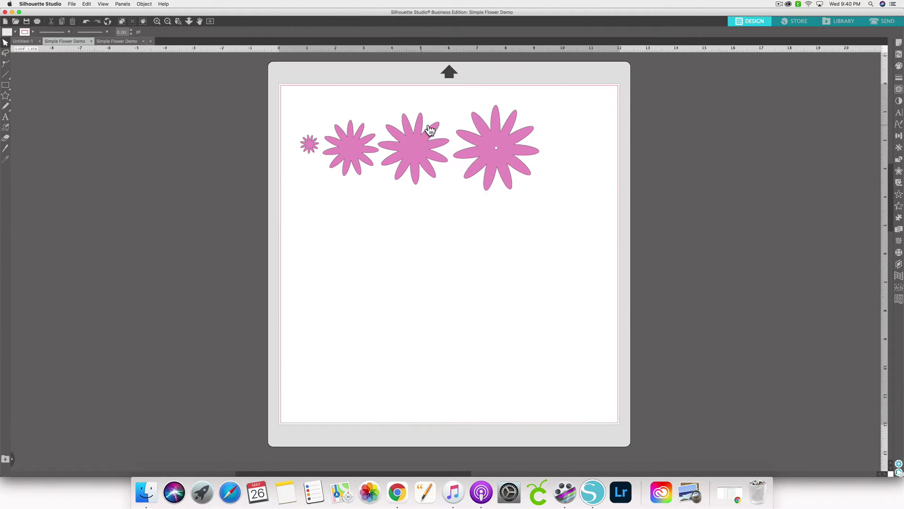
{"action": "left_click", "coordinate": [488, 132]}
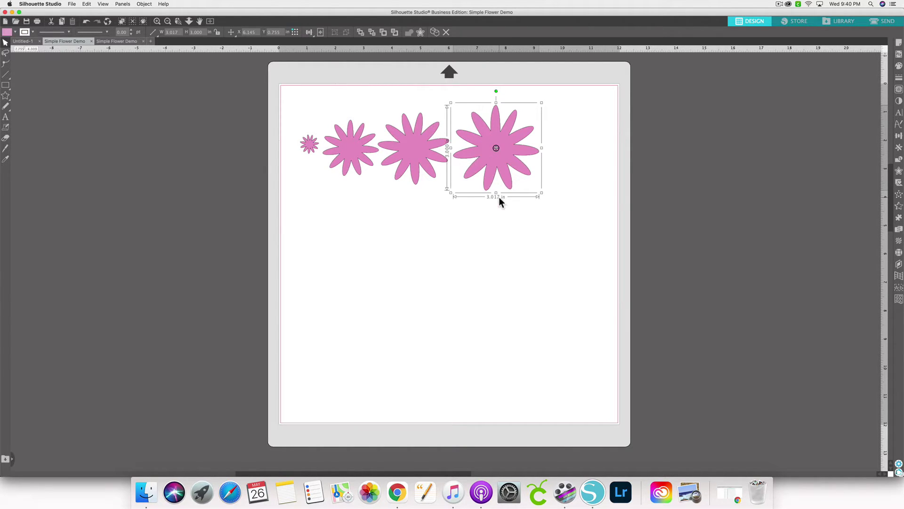
{"action": "left_click", "coordinate": [124, 41]}
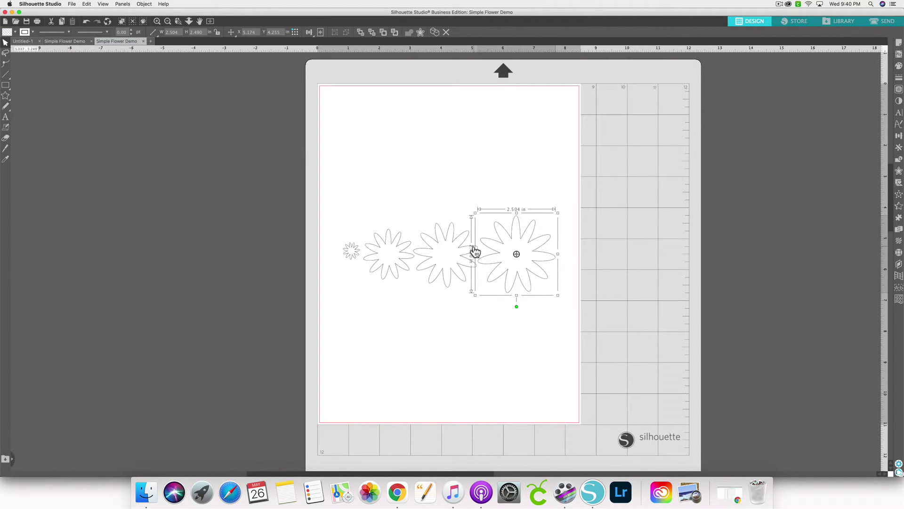
{"action": "left_click", "coordinate": [621, 263]}
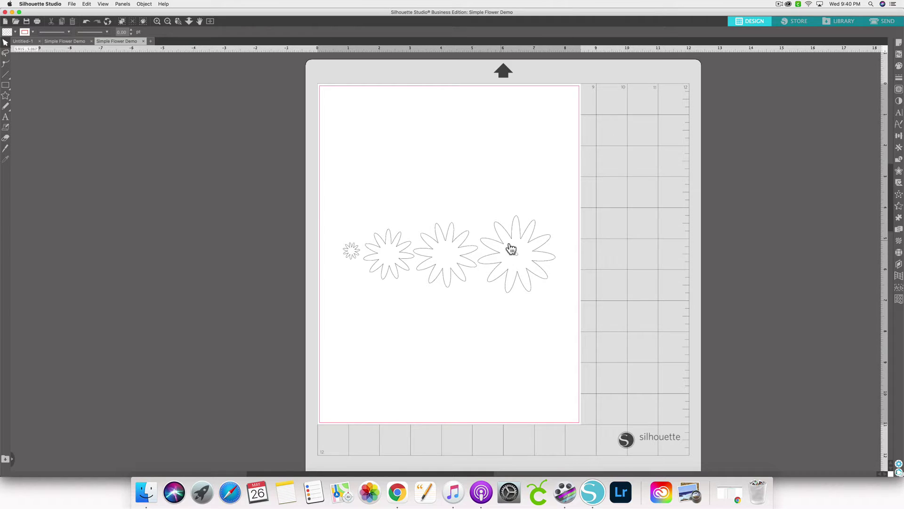
- Enlarge all four outline flowers to 7.650 in wide and line them up at the page's top-left
{"action": "left_click_drag", "start_coordinate": [322, 194], "coordinate": [548, 294]}
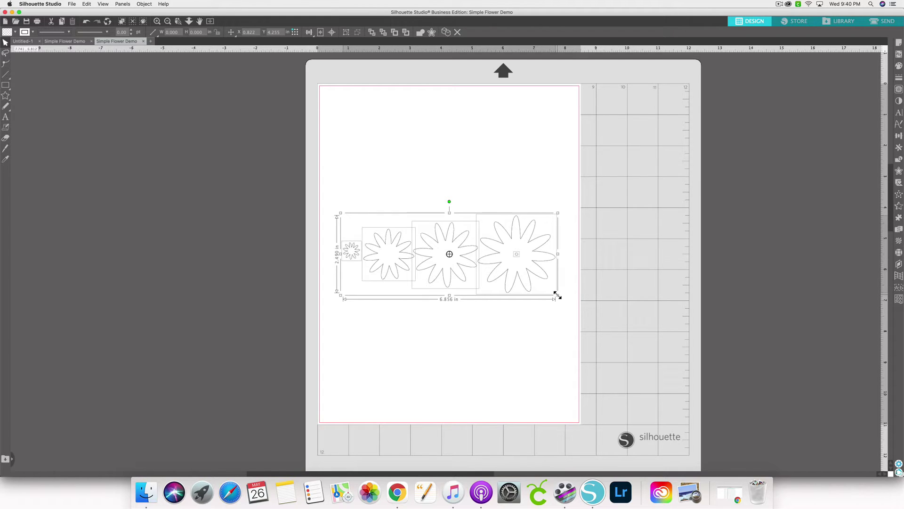
{"action": "left_click_drag", "start_coordinate": [558, 295], "coordinate": [632, 155]}
{"action": "left_click", "coordinate": [609, 192]}
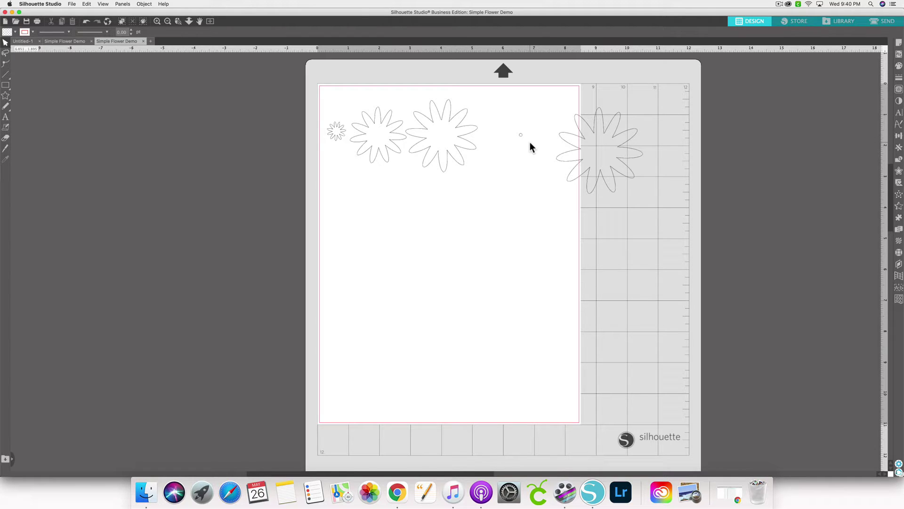
{"action": "key", "text": "super+z"}
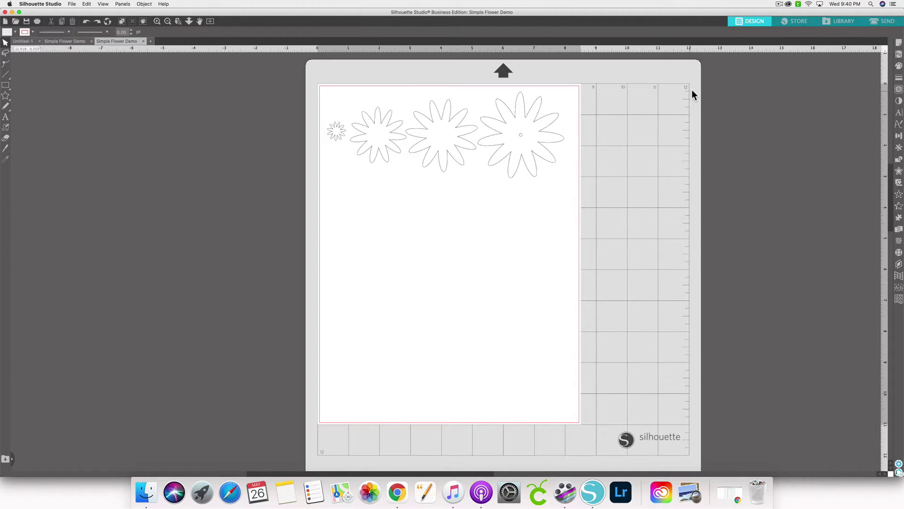
- Show the DXF outlines' cut settings: Coverstock, Heavy (105lb-122lb) with AutoBlade
{"action": "left_click", "coordinate": [884, 26]}
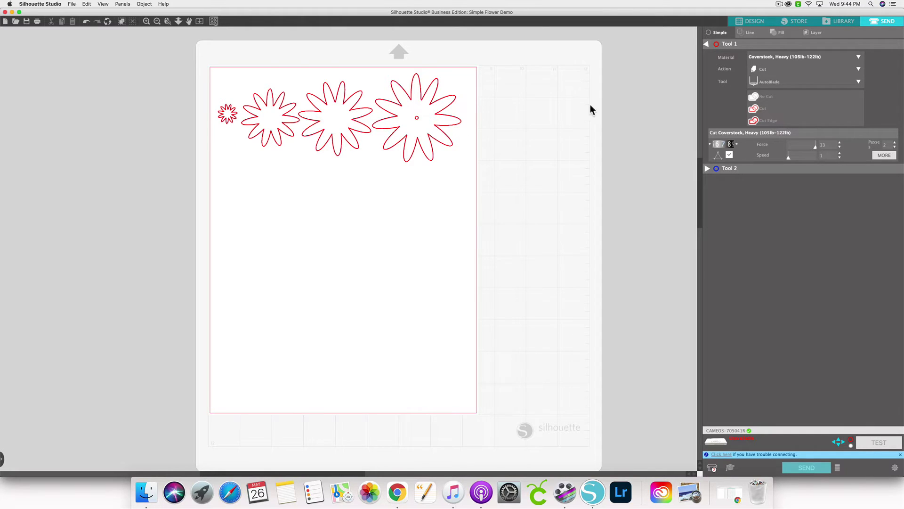
- Return to Design and open Simple Flower Demo.jpg in a new tab
{"action": "left_click", "coordinate": [753, 22]}
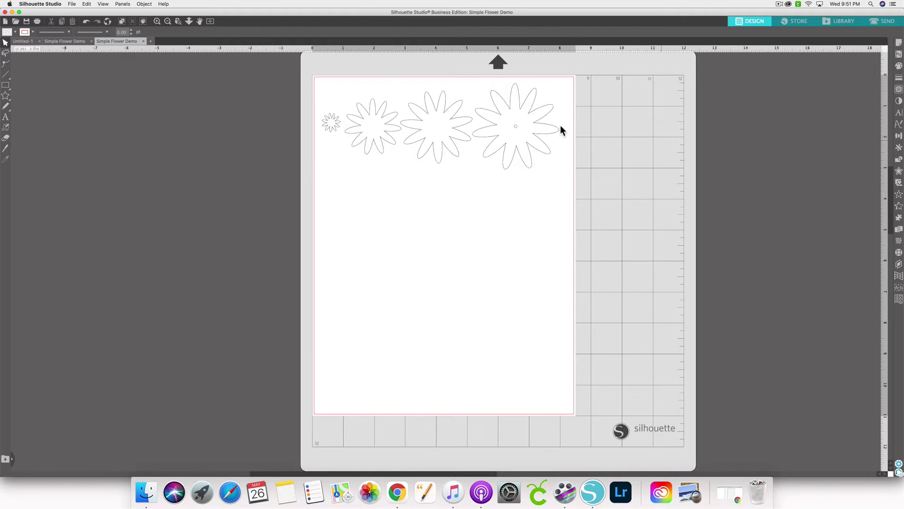
{"action": "left_click", "coordinate": [73, 5]}
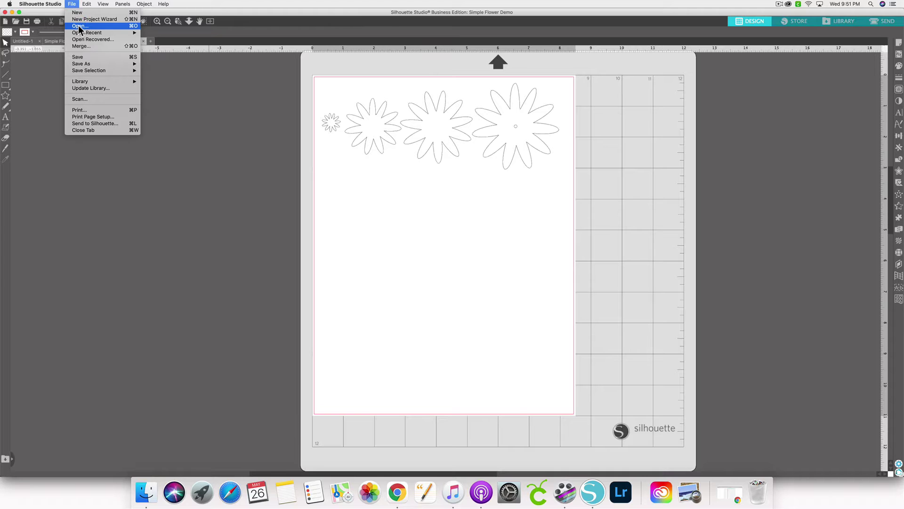
{"action": "left_click", "coordinate": [80, 27]}
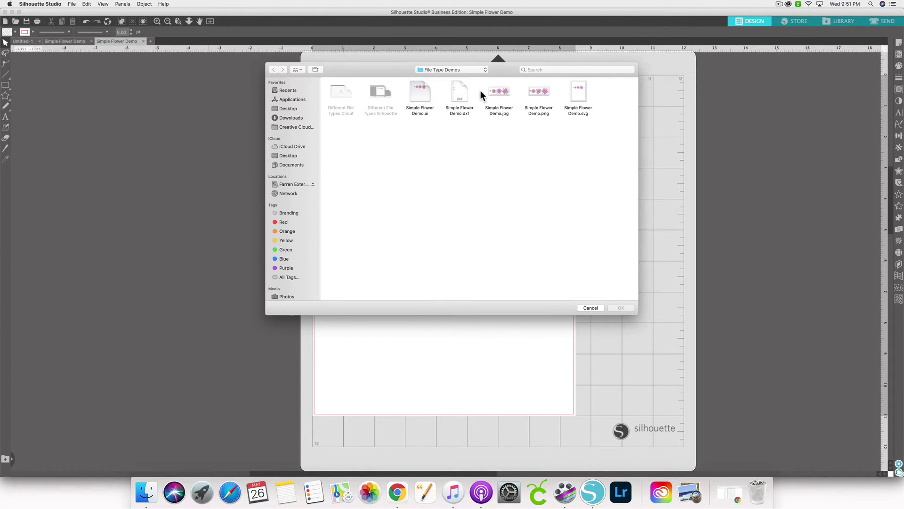
{"action": "left_click", "coordinate": [499, 107]}
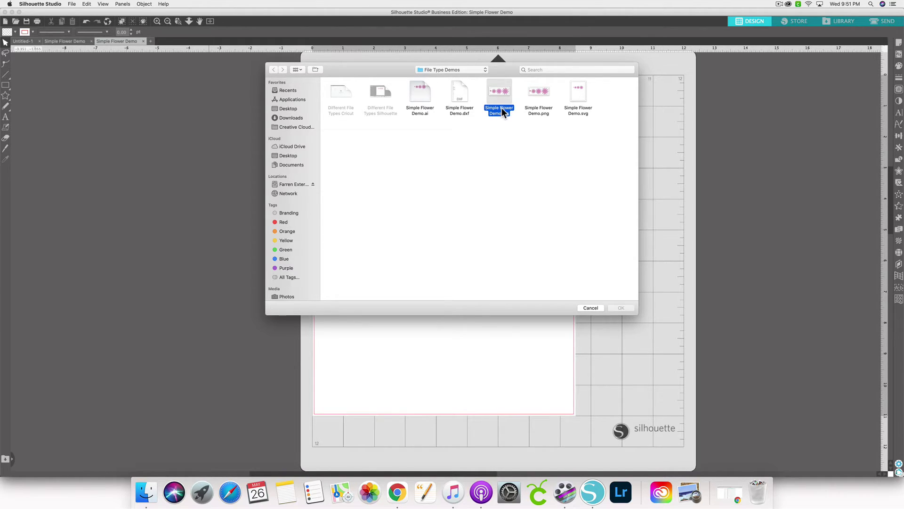
{"action": "left_click", "coordinate": [622, 308]}
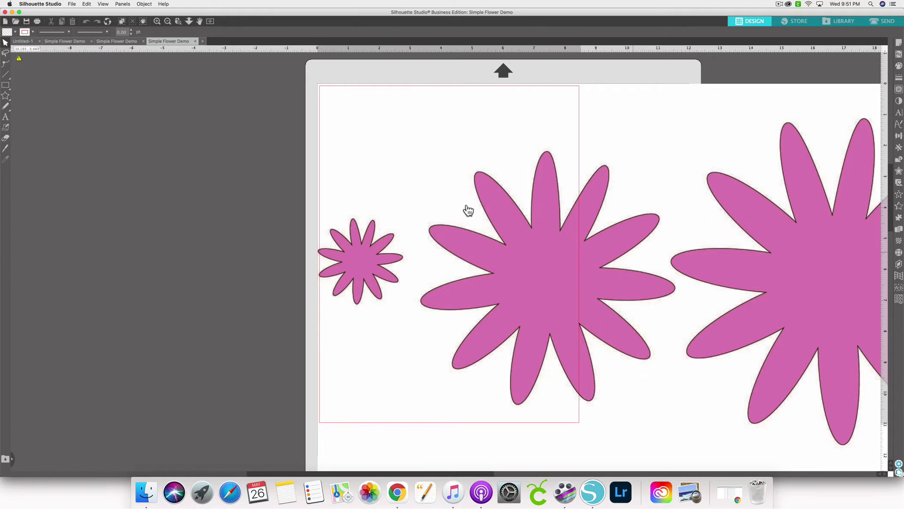
- Compare with the pink-flower document, then shift the JPG flower image left and select it
{"action": "left_click", "coordinate": [64, 40]}
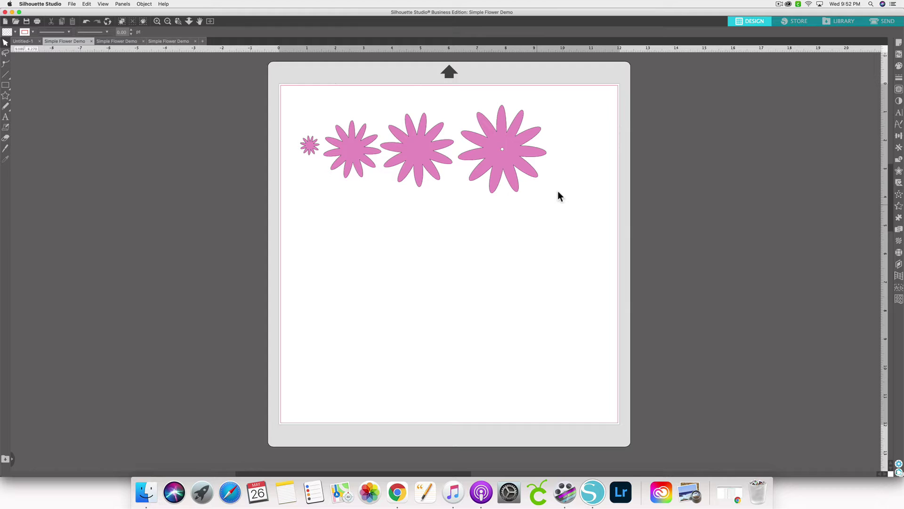
{"action": "left_click", "coordinate": [172, 40]}
{"action": "left_click_drag", "start_coordinate": [673, 281], "coordinate": [456, 271]}
{"action": "left_click", "coordinate": [225, 147]}
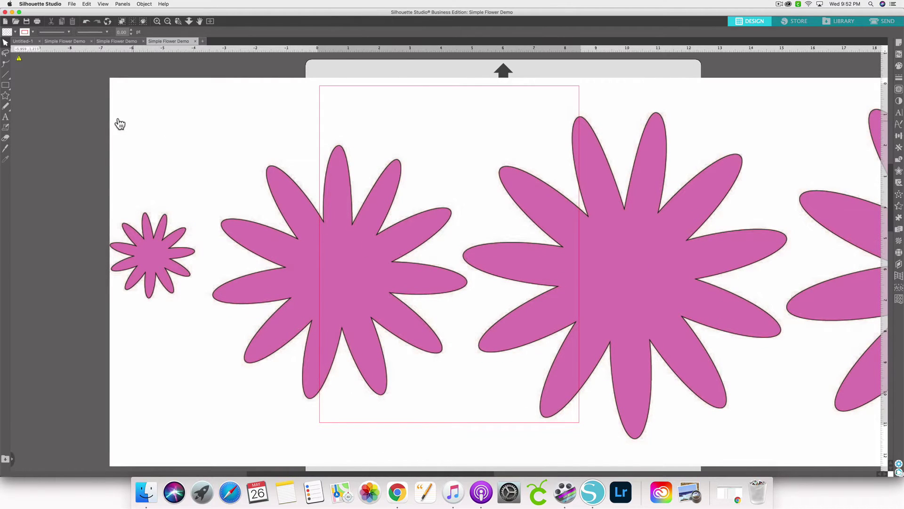
{"action": "left_click_drag", "start_coordinate": [667, 222], "coordinate": [635, 212]}
{"action": "mouse_move", "coordinate": [679, 234]}
{"action": "left_mouse_down"}
{"action": "mouse_move", "coordinate": [579, 227]}
{"action": "mouse_move", "coordinate": [675, 225]}
{"action": "left_mouse_up"}
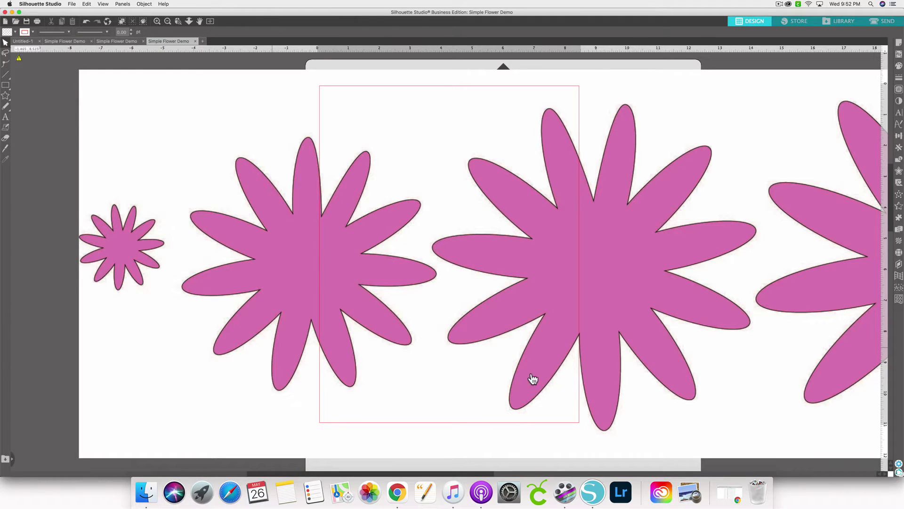
{"action": "left_click", "coordinate": [503, 155]}
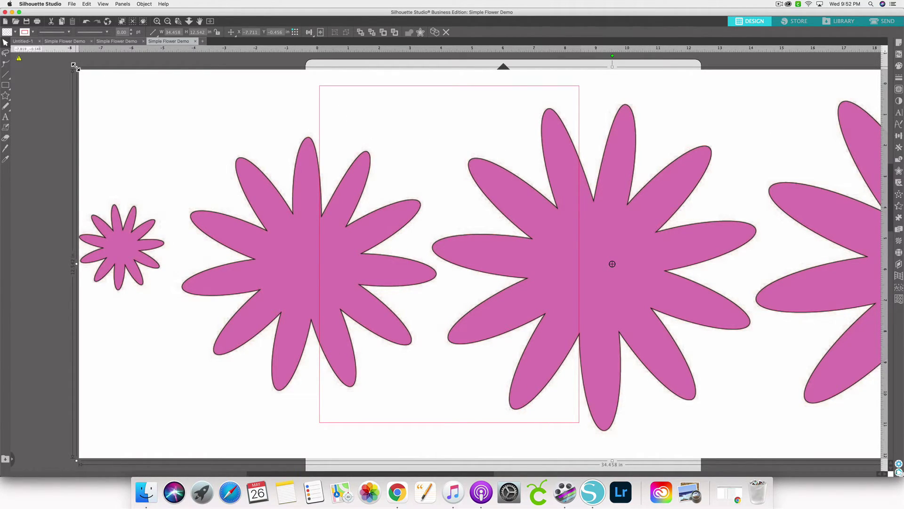
- Scale the JPG flower image down to about 7.147 in wide and set it along the page top
{"action": "left_click_drag", "start_coordinate": [75, 66], "coordinate": [363, 141]}
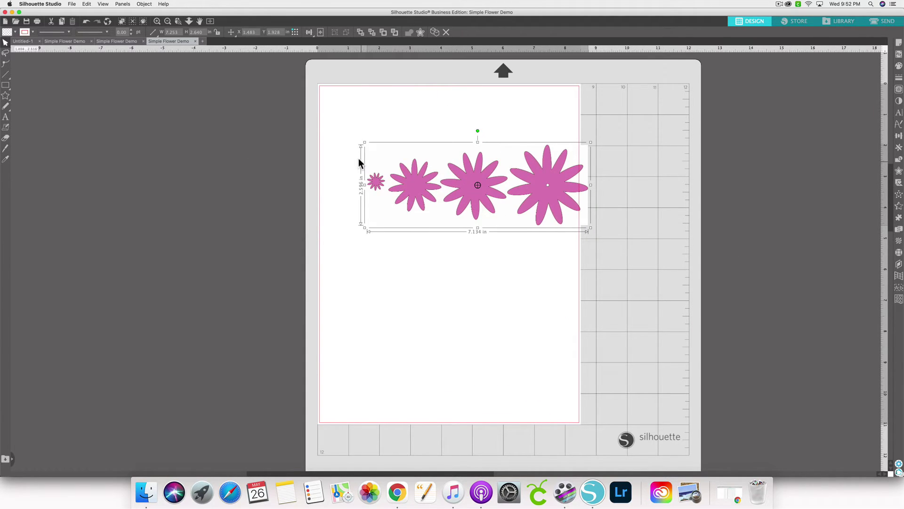
{"action": "left_click_drag", "start_coordinate": [450, 178], "coordinate": [422, 138]}
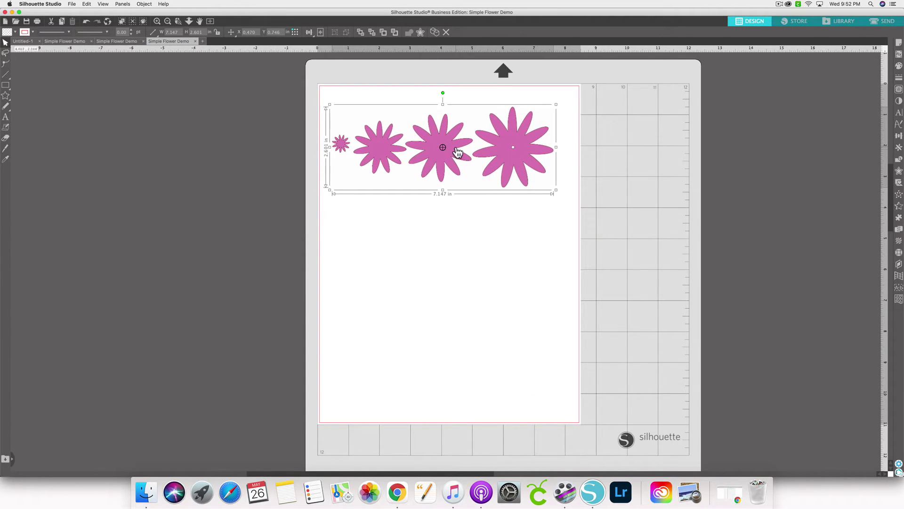
{"action": "left_click", "coordinate": [592, 159]}
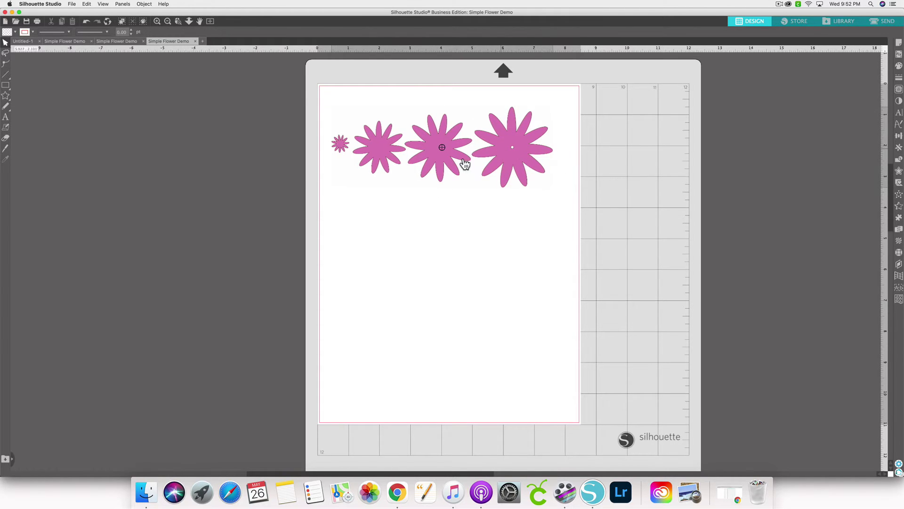
{"action": "left_click_drag", "start_coordinate": [502, 147], "coordinate": [231, 169]}
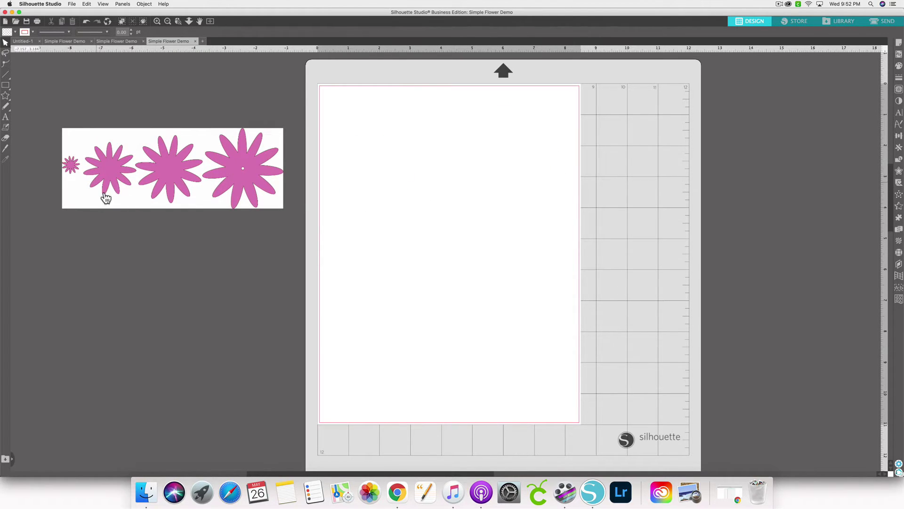
{"action": "left_click_drag", "start_coordinate": [147, 188], "coordinate": [412, 175]}
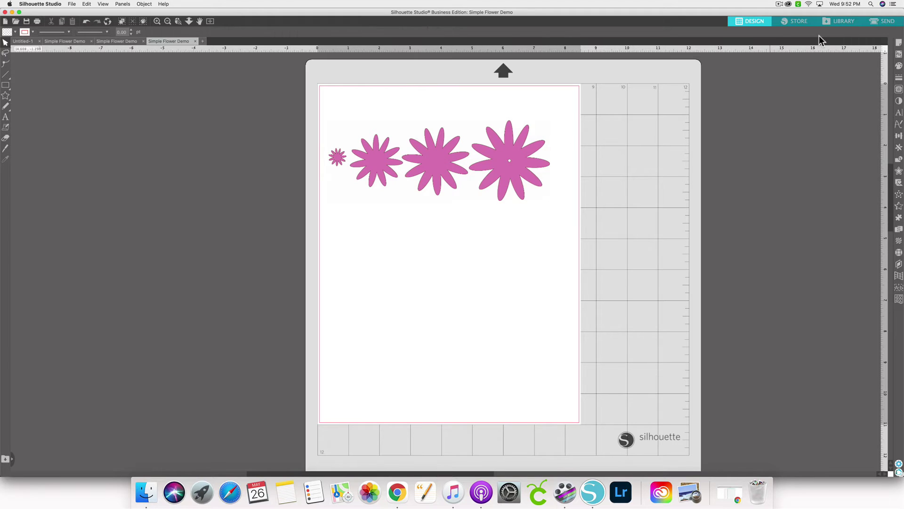
- Preview the JPG flower image in the Send view, which shows No Cut, and nudge it slightly upward
{"action": "left_click", "coordinate": [883, 21]}
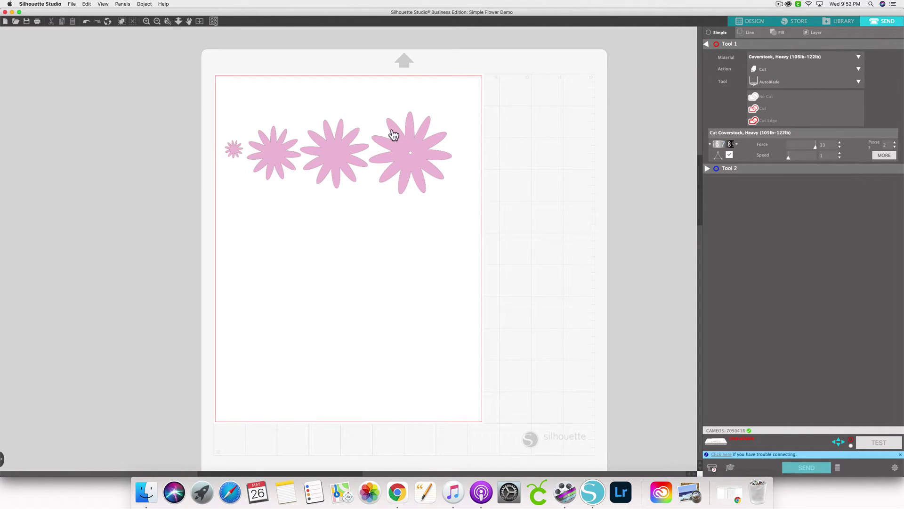
{"action": "left_click", "coordinate": [423, 149]}
{"action": "left_click_drag", "start_coordinate": [423, 148], "coordinate": [442, 135]}
{"action": "left_click", "coordinate": [456, 114]}
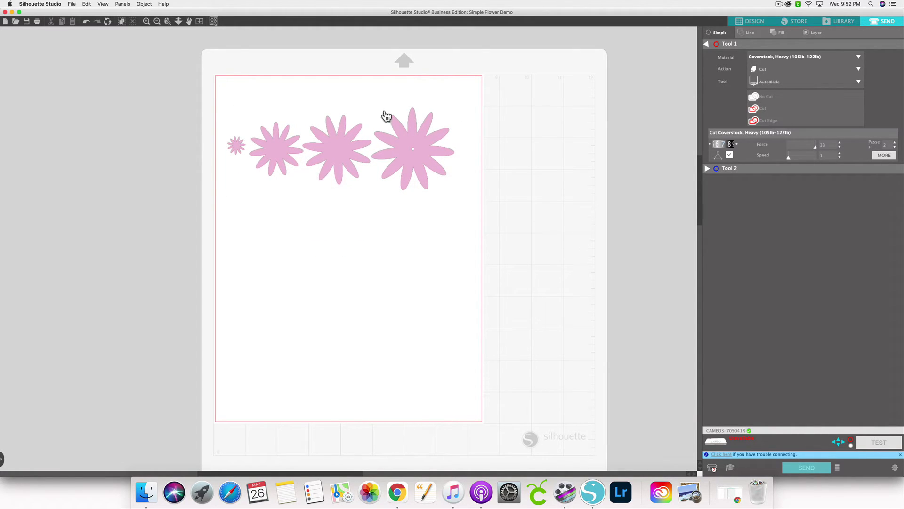
{"action": "mouse_move", "coordinate": [318, 141]}
{"action": "left_mouse_down"}
{"action": "mouse_move", "coordinate": [334, 126]}
{"action": "mouse_move", "coordinate": [321, 120]}
{"action": "mouse_move", "coordinate": [335, 127]}
{"action": "mouse_move", "coordinate": [322, 126]}
{"action": "left_mouse_up"}
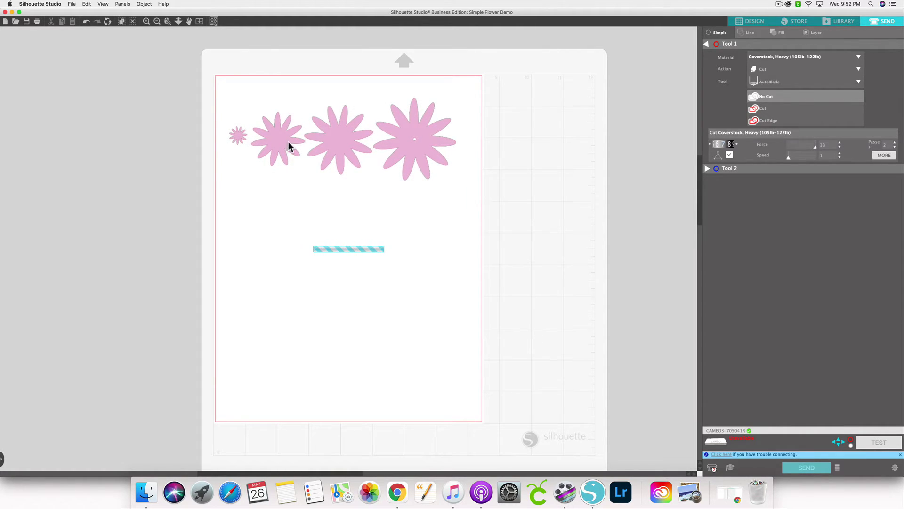
{"action": "left_click", "coordinate": [751, 24]}
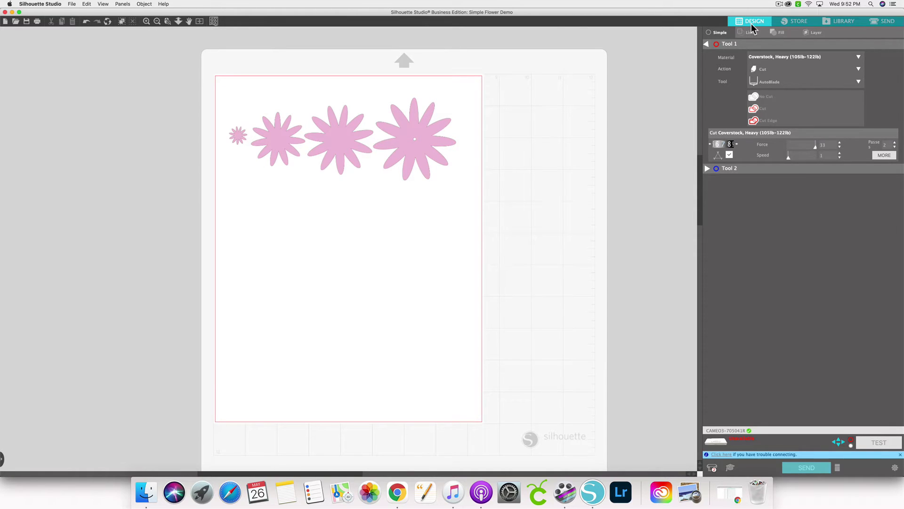
- Select the JPG flower image sitting along the top of the page
{"action": "left_click", "coordinate": [527, 159]}
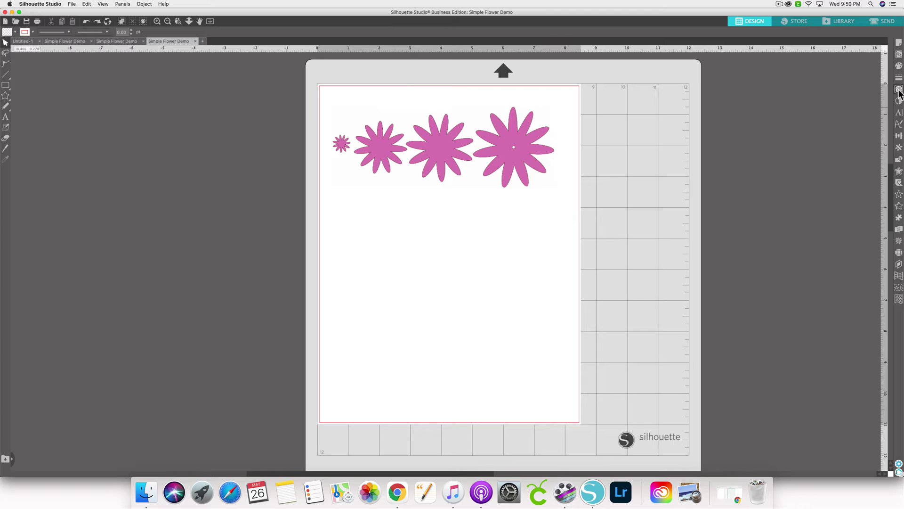
- Trace a marked area around the four flowers at threshold 69 to make cut outlines
{"action": "left_click", "coordinate": [899, 90]}
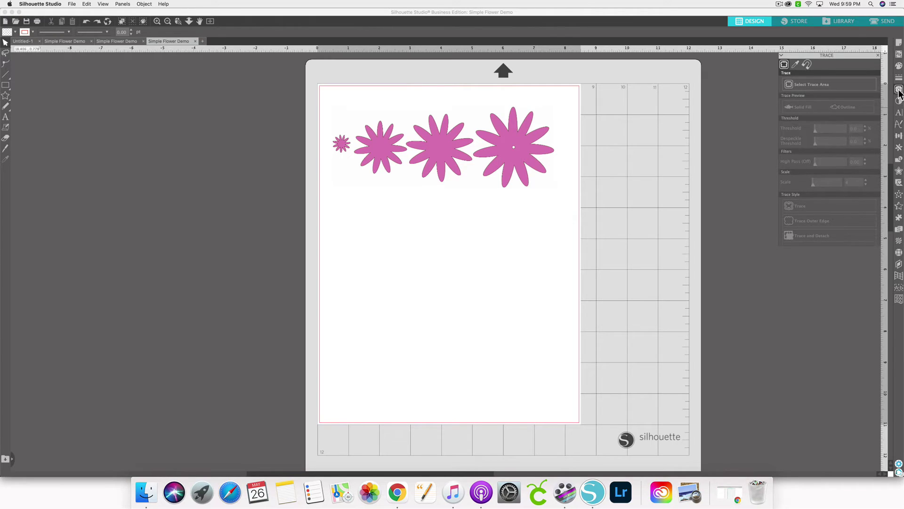
{"action": "left_click", "coordinate": [791, 83]}
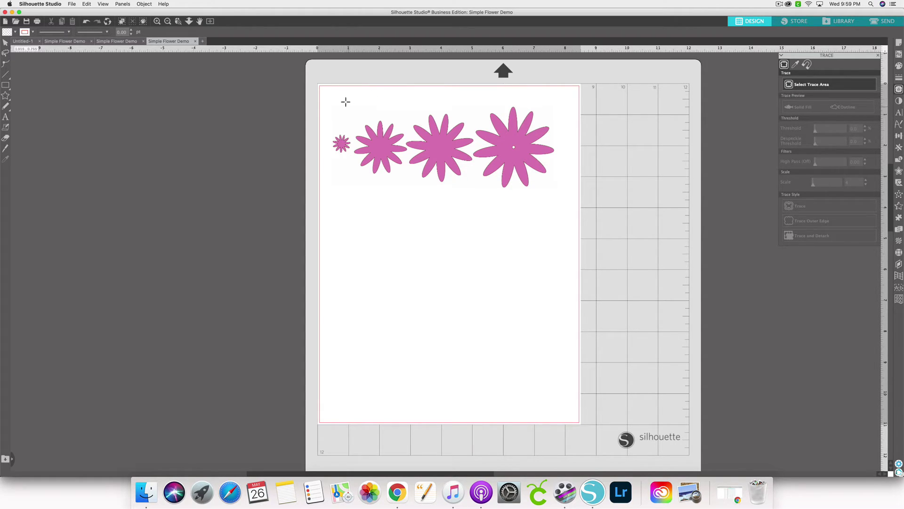
{"action": "left_click_drag", "start_coordinate": [322, 91], "coordinate": [563, 206]}
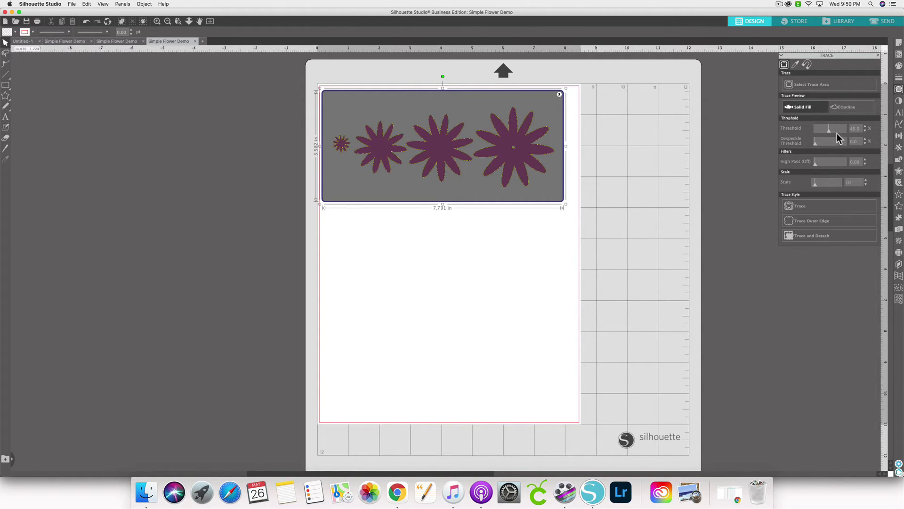
{"action": "left_click_drag", "start_coordinate": [830, 132], "coordinate": [836, 131]}
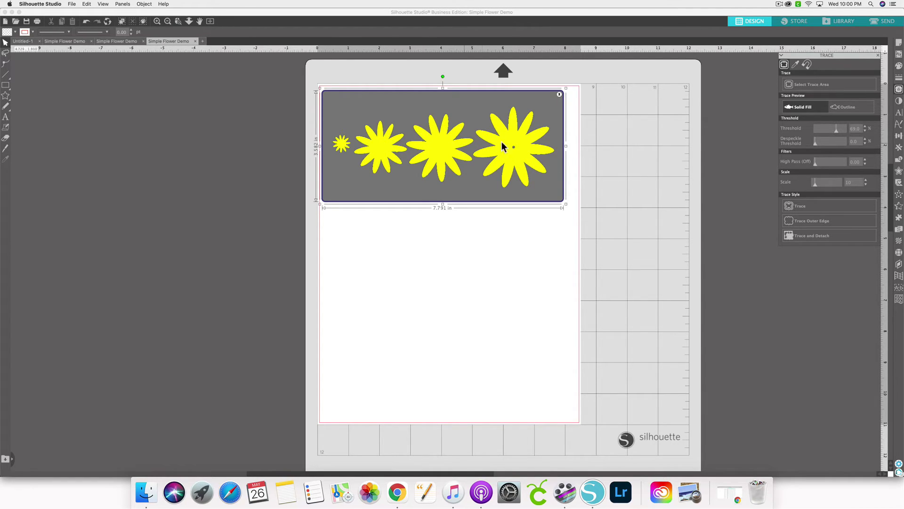
{"action": "left_click", "coordinate": [795, 207]}
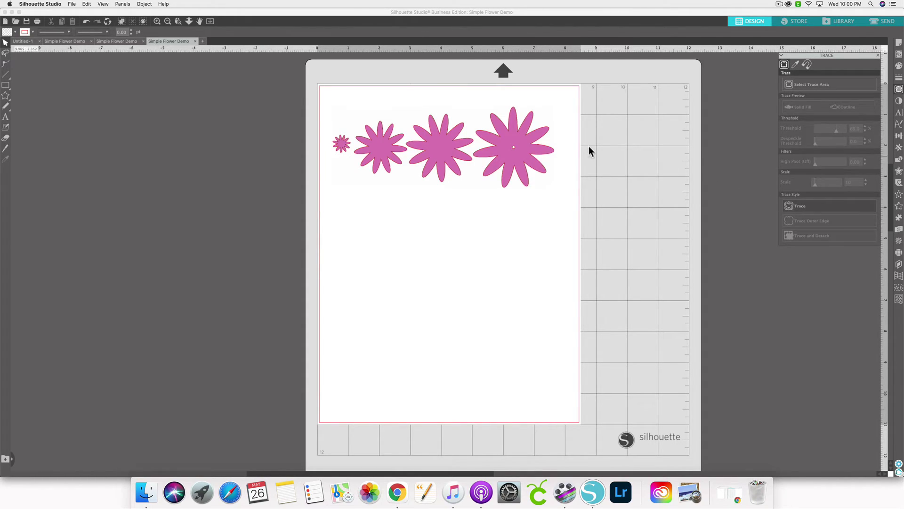
- Move the original image off the mat and release the traced outlines into four separate flowers
{"action": "mouse_move", "coordinate": [513, 142]}
{"action": "left_mouse_down"}
{"action": "mouse_move", "coordinate": [564, 219]}
{"action": "mouse_move", "coordinate": [654, 250]}
{"action": "mouse_move", "coordinate": [242, 155]}
{"action": "mouse_move", "coordinate": [223, 129]}
{"action": "left_mouse_up"}
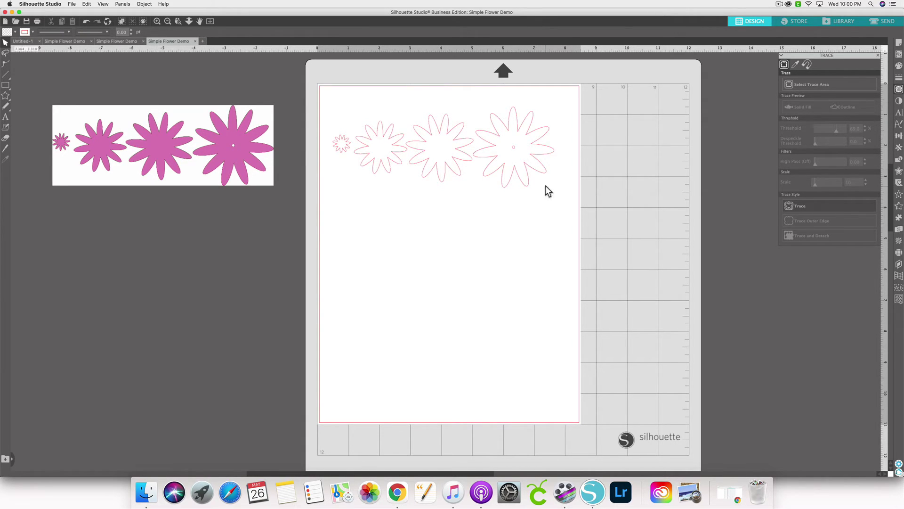
{"action": "mouse_move", "coordinate": [540, 162]}
{"action": "left_mouse_down"}
{"action": "mouse_move", "coordinate": [552, 178]}
{"action": "mouse_move", "coordinate": [530, 149]}
{"action": "left_mouse_up"}
{"action": "right_click", "coordinate": [531, 149]}
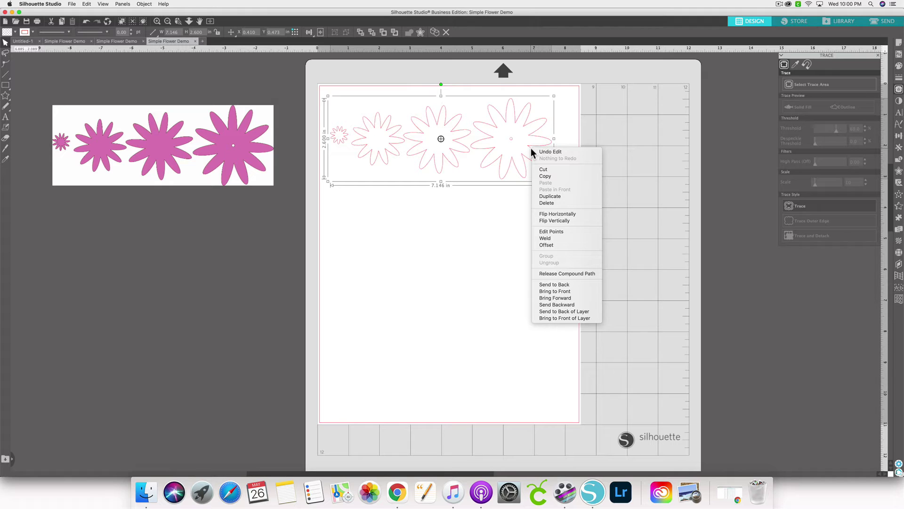
{"action": "left_click", "coordinate": [578, 273]}
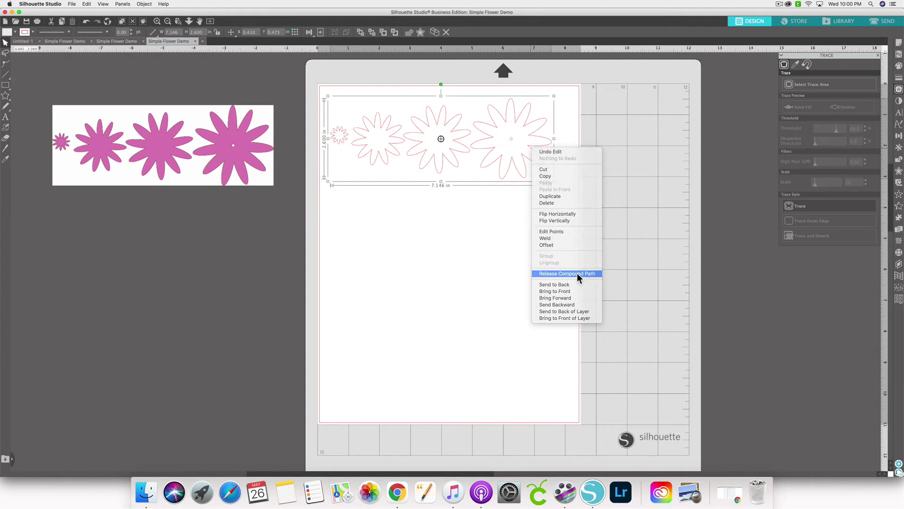
{"action": "left_click", "coordinate": [539, 244]}
- Move the smallest flower to the top-left corner and reposition the second and largest flowers
{"action": "left_click_drag", "start_coordinate": [339, 137], "coordinate": [367, 164]}
{"action": "left_click_drag", "start_coordinate": [440, 166], "coordinate": [442, 171]}
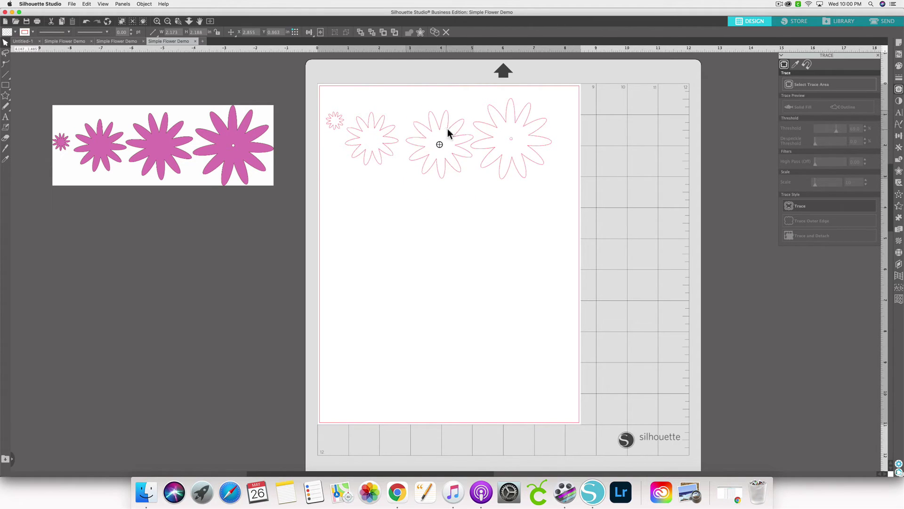
{"action": "mouse_move", "coordinate": [539, 125]}
{"action": "left_mouse_down"}
{"action": "mouse_move", "coordinate": [559, 196]}
{"action": "mouse_move", "coordinate": [539, 125]}
{"action": "mouse_move", "coordinate": [559, 169]}
{"action": "mouse_move", "coordinate": [528, 162]}
{"action": "mouse_move", "coordinate": [541, 127]}
{"action": "left_mouse_up"}
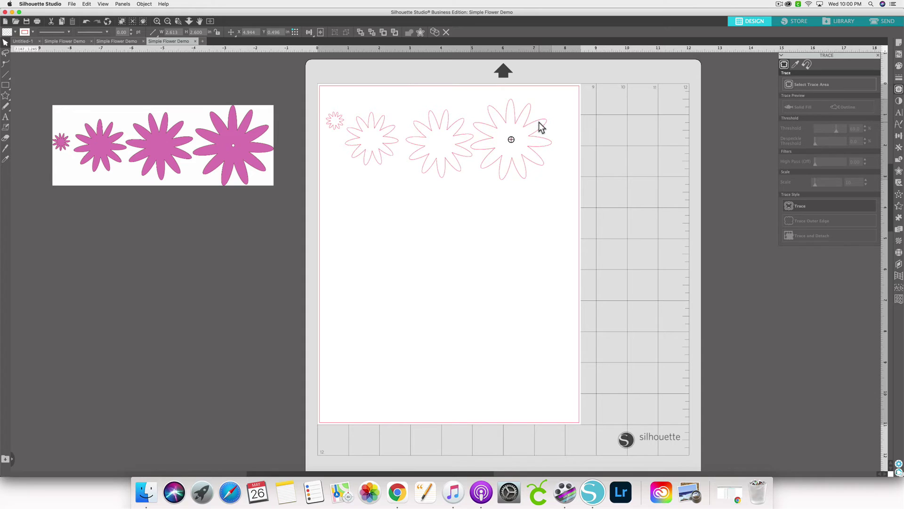
{"action": "left_click", "coordinate": [532, 141]}
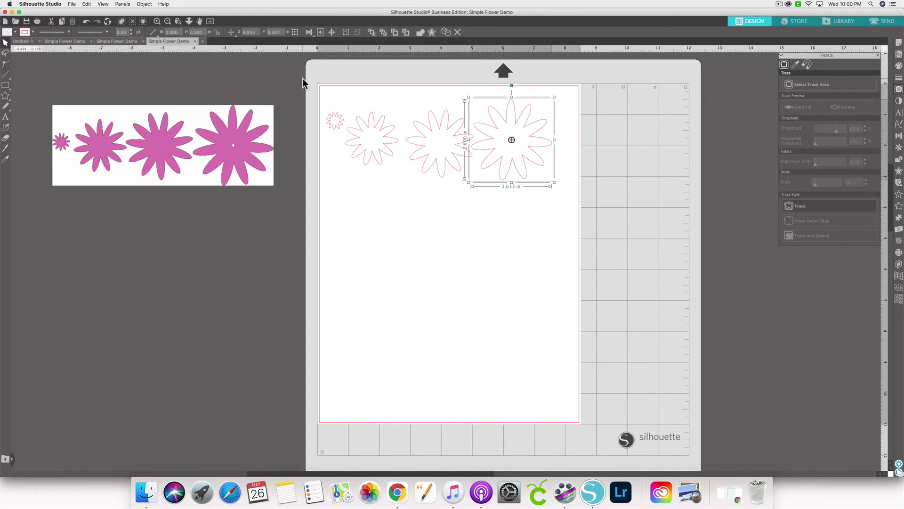
{"action": "left_click", "coordinate": [312, 35]}
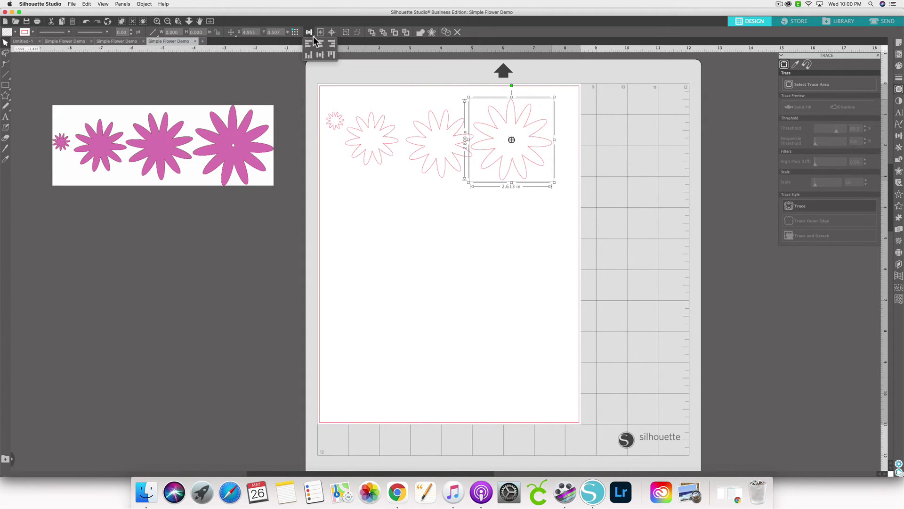
{"action": "left_click", "coordinate": [605, 251]}
{"action": "left_click", "coordinate": [541, 157]}
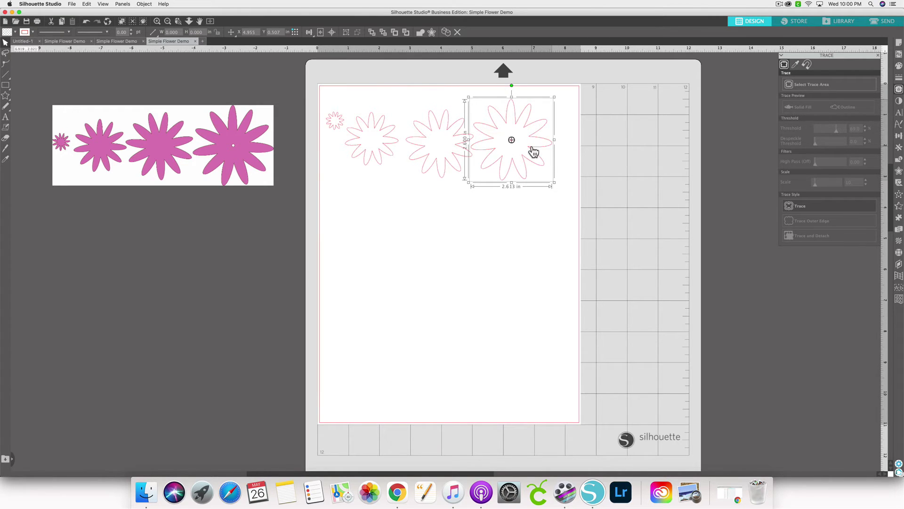
- Fine-tune the second, third and largest flowers along the page top, then select the original image
{"action": "right_click", "coordinate": [532, 147]}
{"action": "left_click", "coordinate": [564, 254]}
{"action": "left_click_drag", "start_coordinate": [523, 178], "coordinate": [535, 144]}
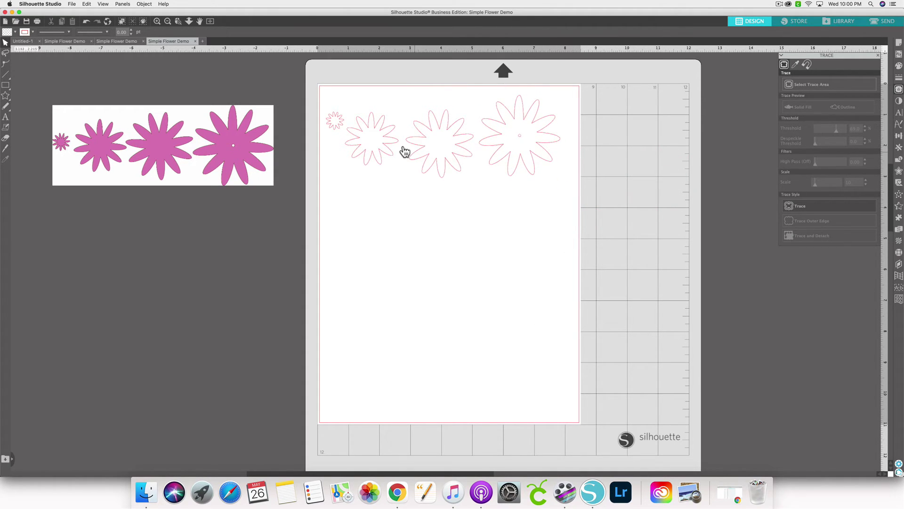
{"action": "left_click_drag", "start_coordinate": [404, 150], "coordinate": [390, 135]}
{"action": "left_click_drag", "start_coordinate": [468, 162], "coordinate": [460, 141]}
{"action": "left_click_drag", "start_coordinate": [515, 162], "coordinate": [510, 155]}
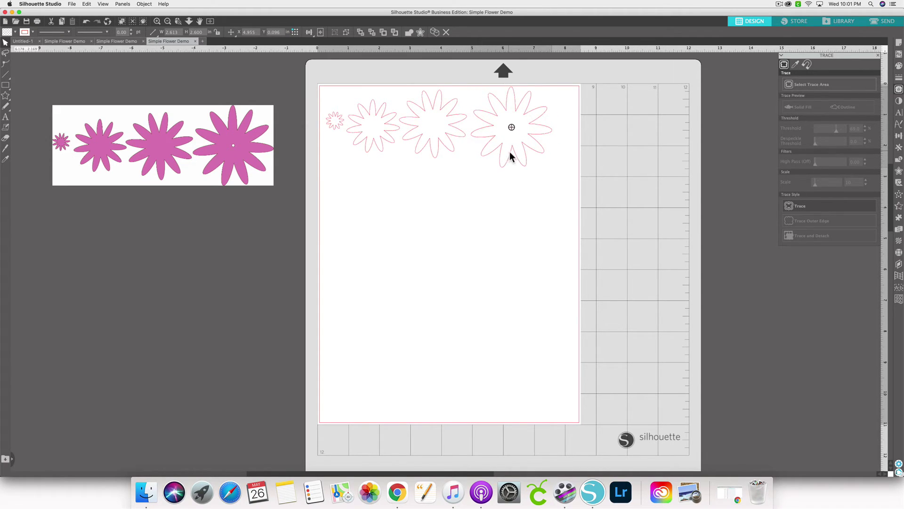
{"action": "left_click", "coordinate": [541, 213]}
{"action": "left_click", "coordinate": [244, 156]}
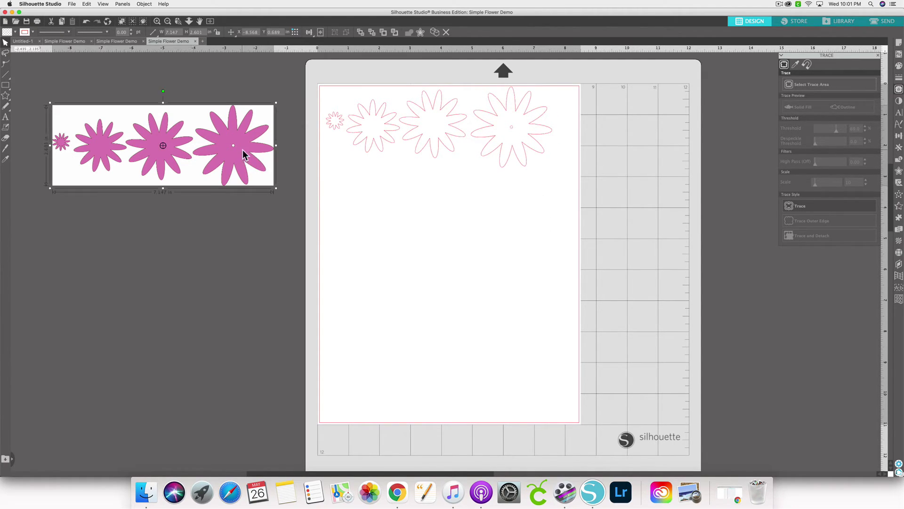
- Delete the original JPG image and check the remaining outlines in the Send view
{"action": "key", "text": "Delete"}
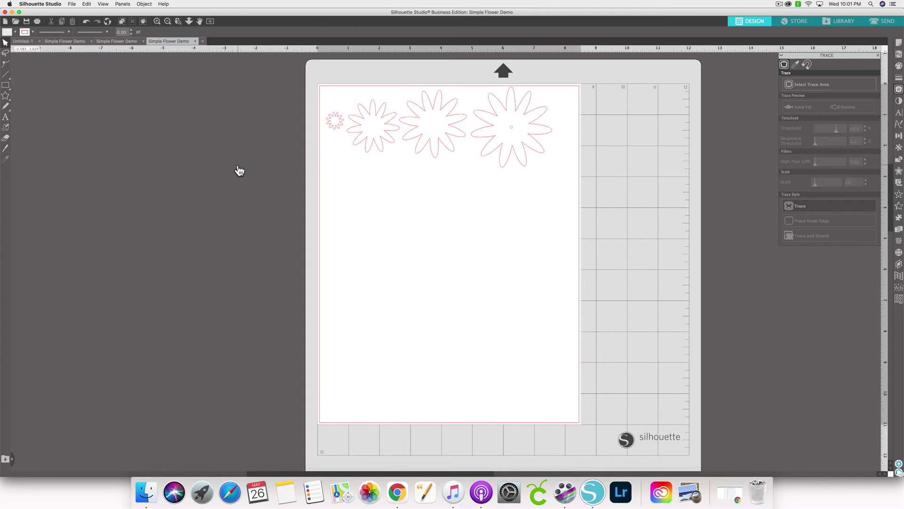
{"action": "left_click", "coordinate": [882, 22]}
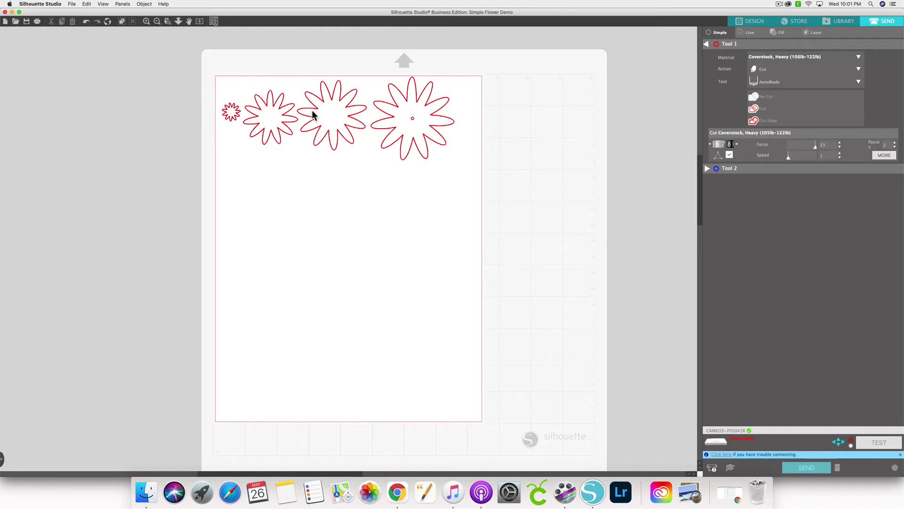
{"action": "left_click", "coordinate": [749, 21]}
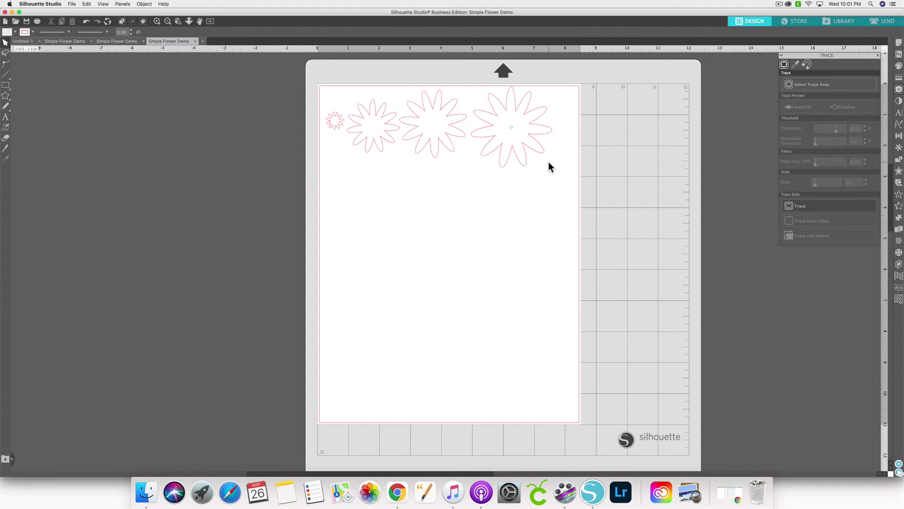
- Select all four flower outlines and scale them up to span about 8.046 in
{"action": "left_click", "coordinate": [525, 153]}
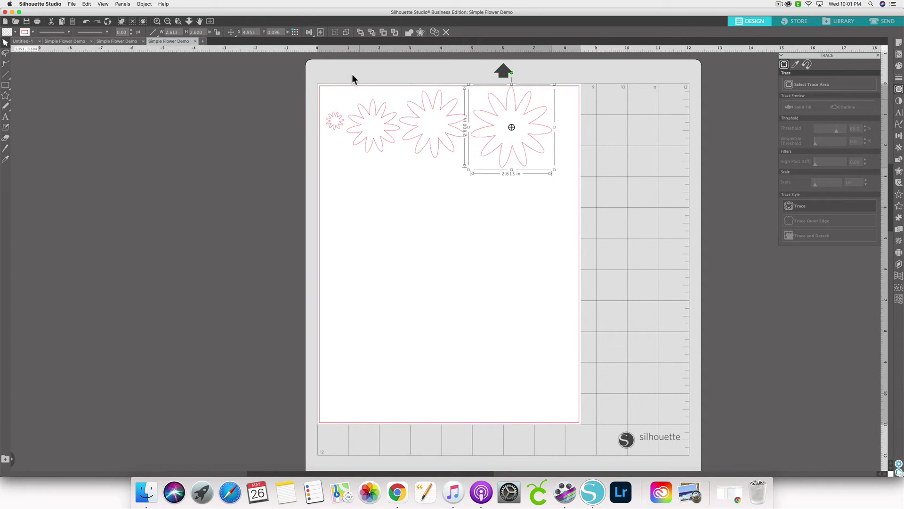
{"action": "left_click_drag", "start_coordinate": [321, 74], "coordinate": [570, 182]}
{"action": "left_click", "coordinate": [592, 204]}
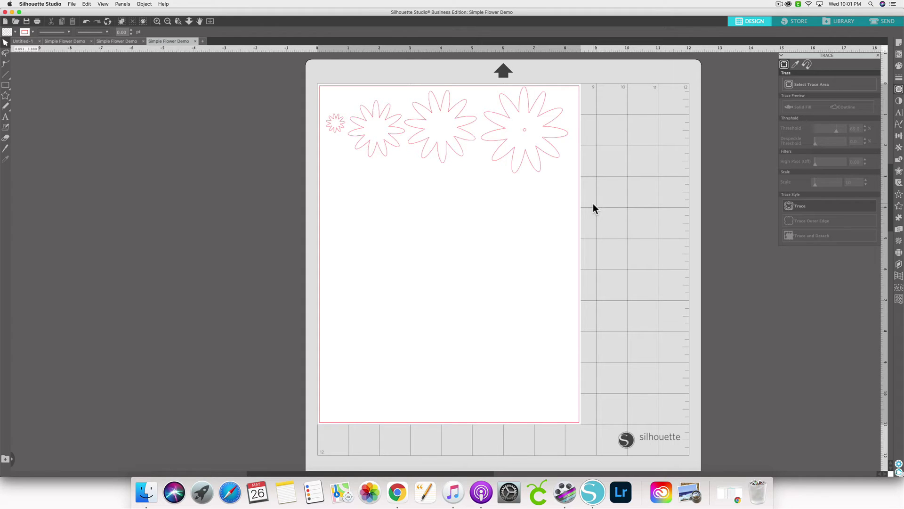
- Open Simple Flower Demo.png in a new document tab
{"action": "left_click", "coordinate": [75, 6]}
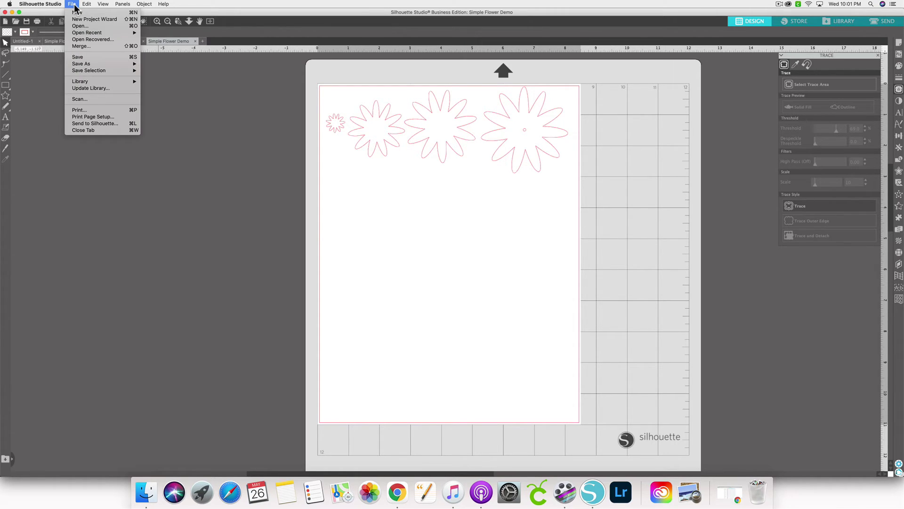
{"action": "left_click", "coordinate": [80, 26]}
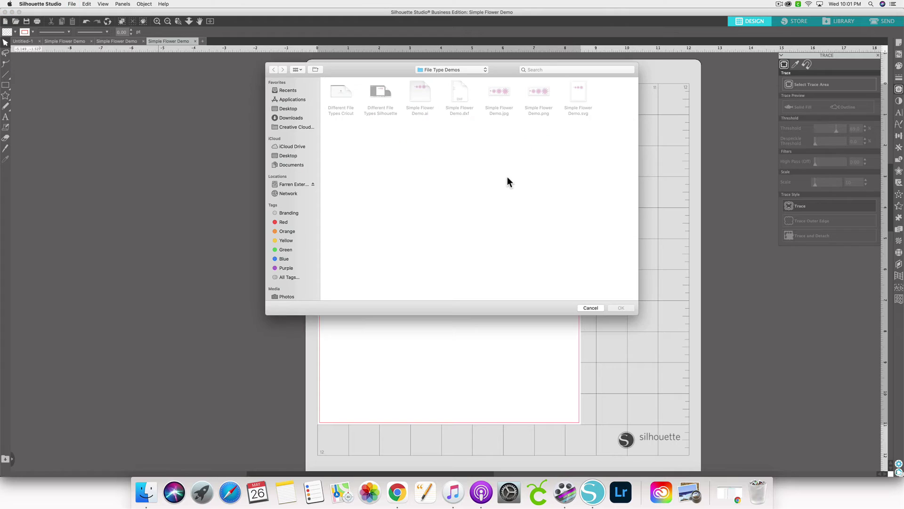
{"action": "left_click", "coordinate": [544, 111]}
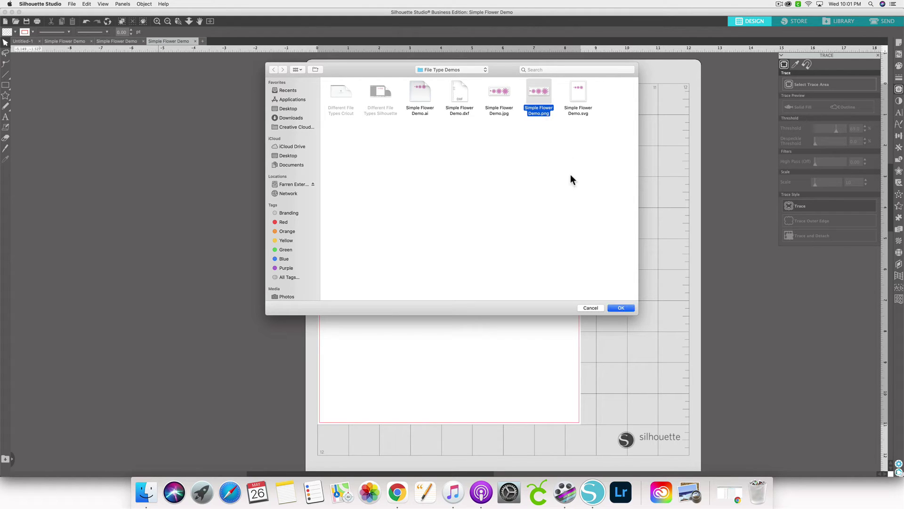
{"action": "left_click", "coordinate": [620, 307]}
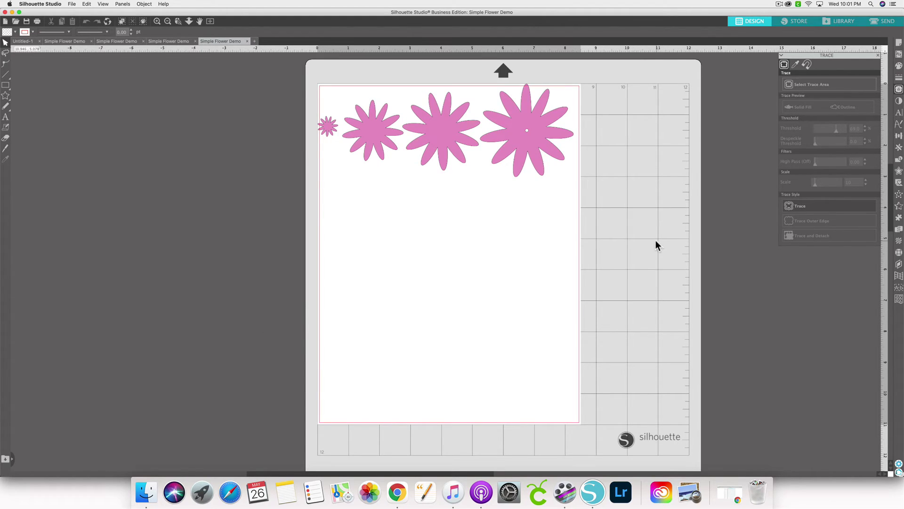
- Set the pink flower image aside on the grey workspace left of the mat
{"action": "left_click_drag", "start_coordinate": [495, 119], "coordinate": [258, 140]}
{"action": "left_click", "coordinate": [301, 148]}
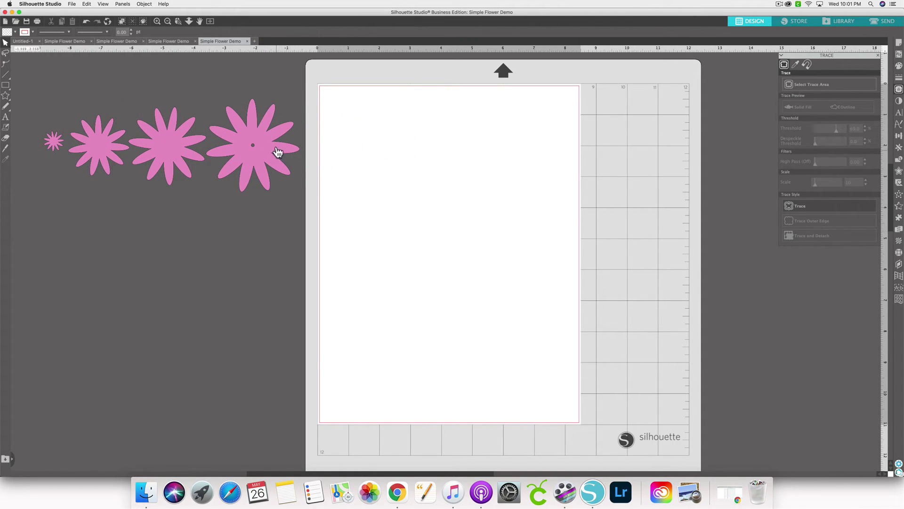
{"action": "mouse_move", "coordinate": [246, 135]}
{"action": "left_mouse_down"}
{"action": "mouse_move", "coordinate": [261, 137]}
{"action": "mouse_move", "coordinate": [253, 144]}
{"action": "left_mouse_up"}
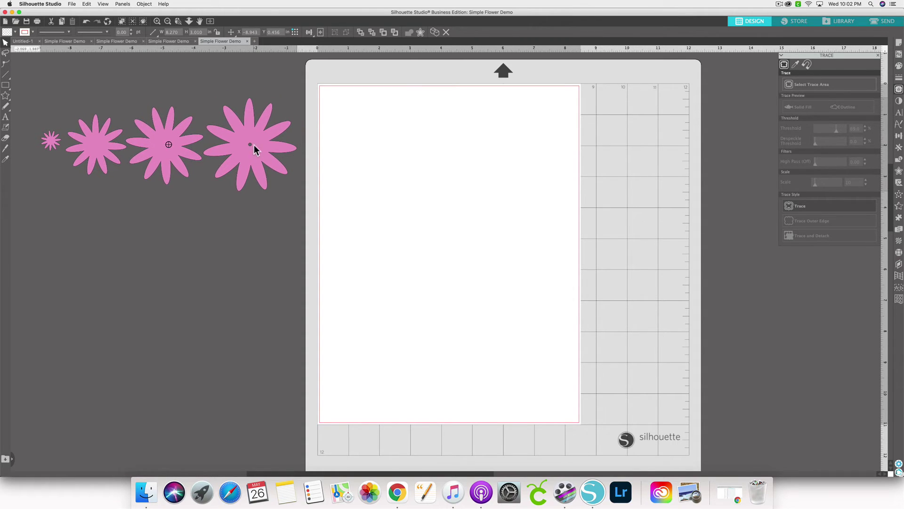
{"action": "left_click", "coordinate": [269, 112]}
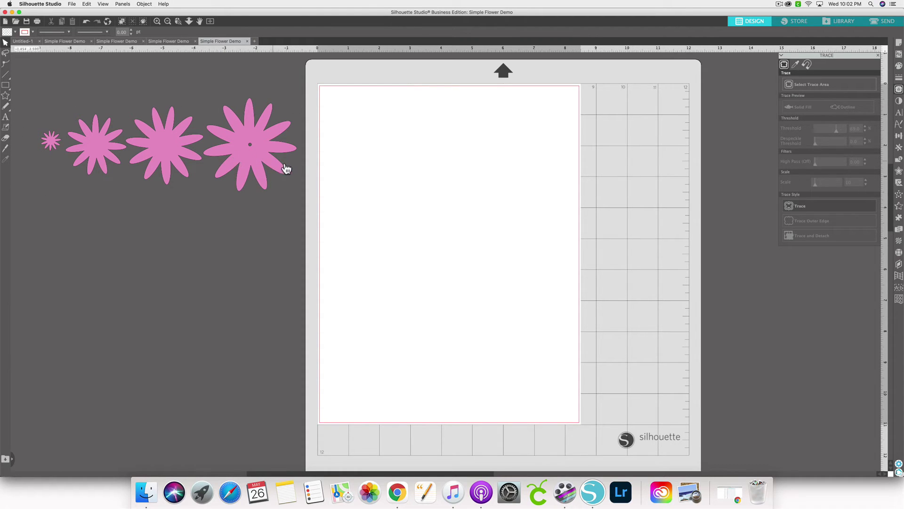
{"action": "left_click", "coordinate": [256, 151]}
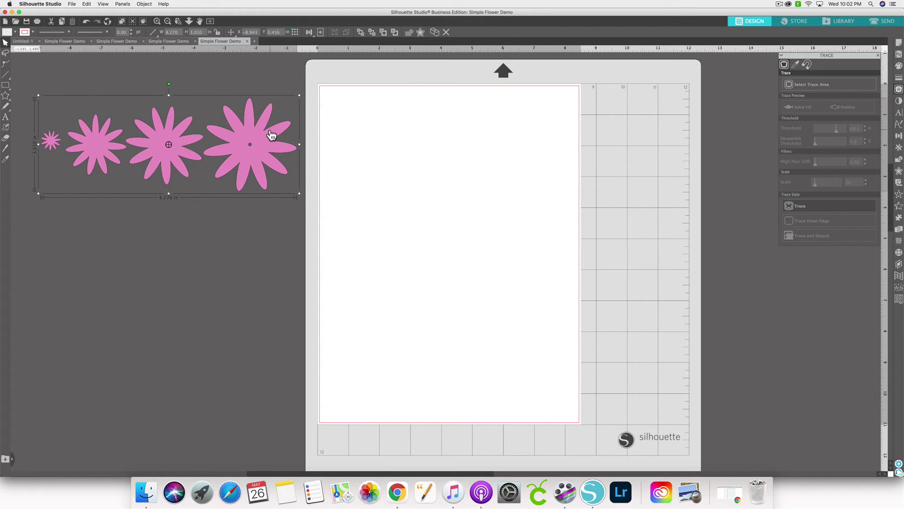
- Check the Send view, then place the PNG flower image at the mat's top-left corner
{"action": "left_click", "coordinate": [886, 21]}
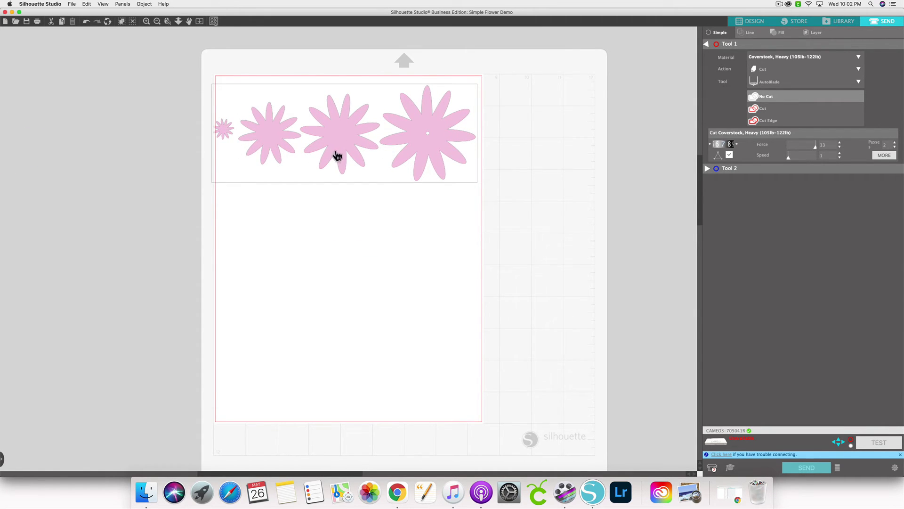
{"action": "left_click", "coordinate": [748, 22]}
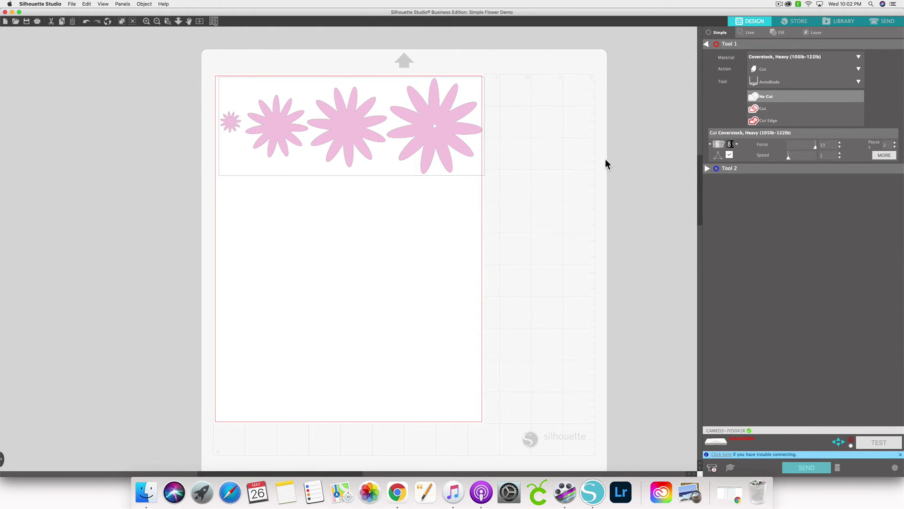
{"action": "left_click", "coordinate": [550, 151]}
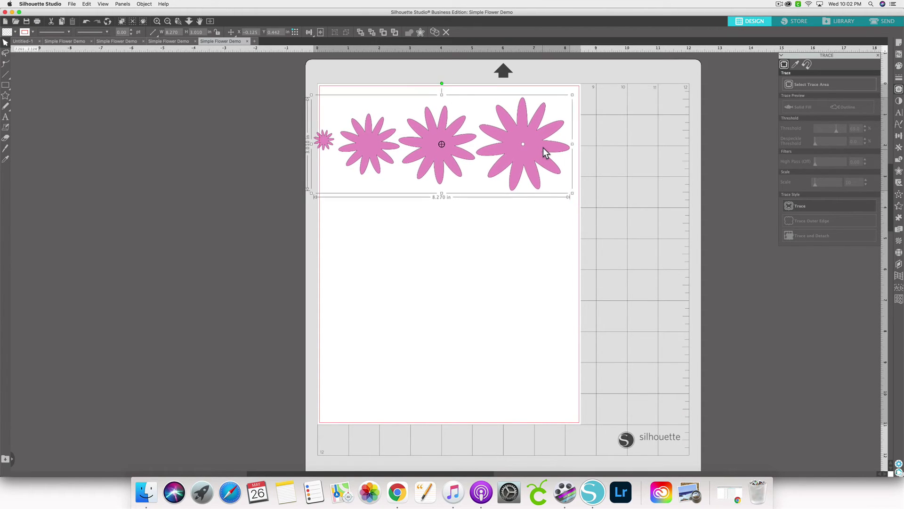
{"action": "mouse_move", "coordinate": [544, 148]}
{"action": "left_mouse_down"}
{"action": "mouse_move", "coordinate": [454, 148]}
{"action": "mouse_move", "coordinate": [365, 179]}
{"action": "mouse_move", "coordinate": [551, 140]}
{"action": "left_mouse_up"}
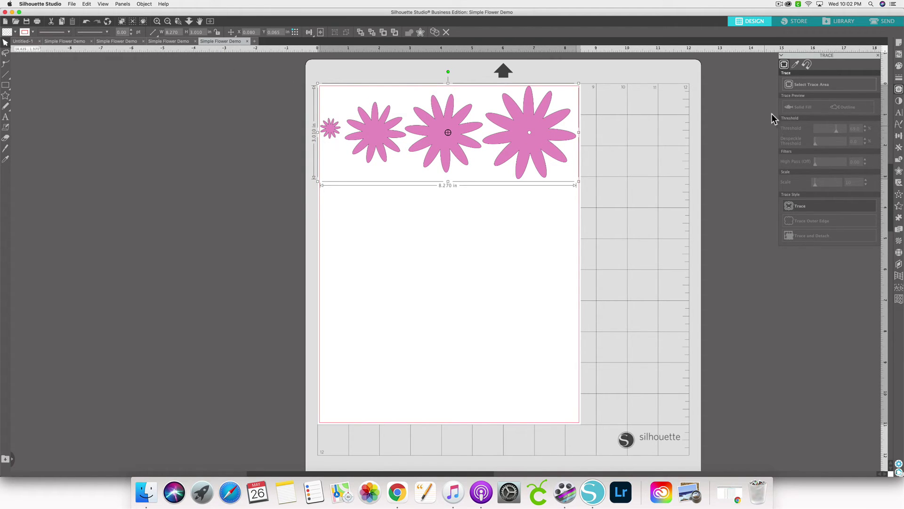
- Trace a marked area around the four pink flowers at 72% threshold
{"action": "left_click", "coordinate": [799, 84]}
{"action": "mouse_move", "coordinate": [315, 79]}
{"action": "left_mouse_down"}
{"action": "mouse_move", "coordinate": [347, 105]}
{"action": "mouse_move", "coordinate": [543, 188]}
{"action": "mouse_move", "coordinate": [579, 188]}
{"action": "left_mouse_up"}
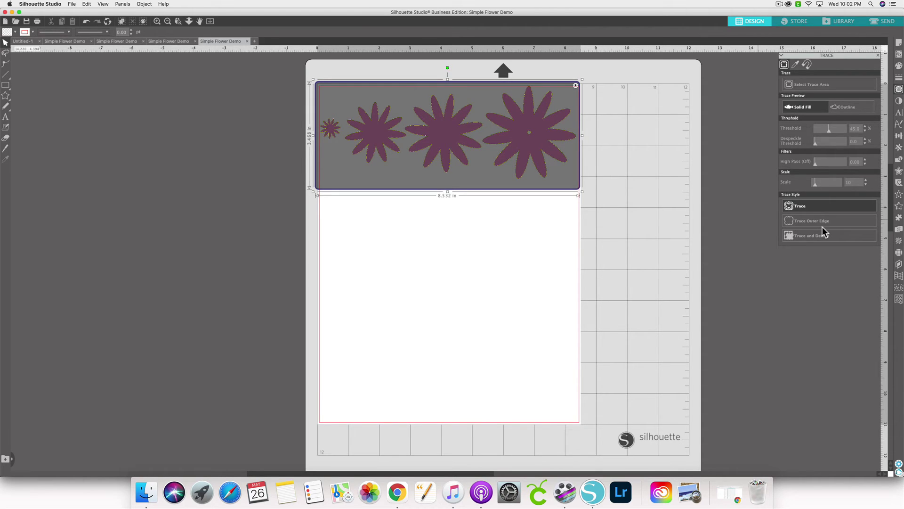
{"action": "left_click_drag", "start_coordinate": [830, 129], "coordinate": [839, 131]}
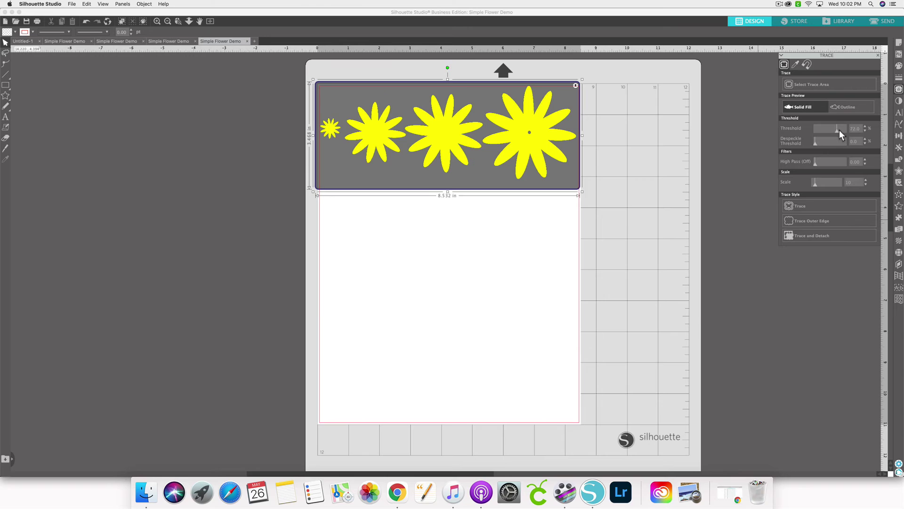
{"action": "left_click", "coordinate": [792, 205]}
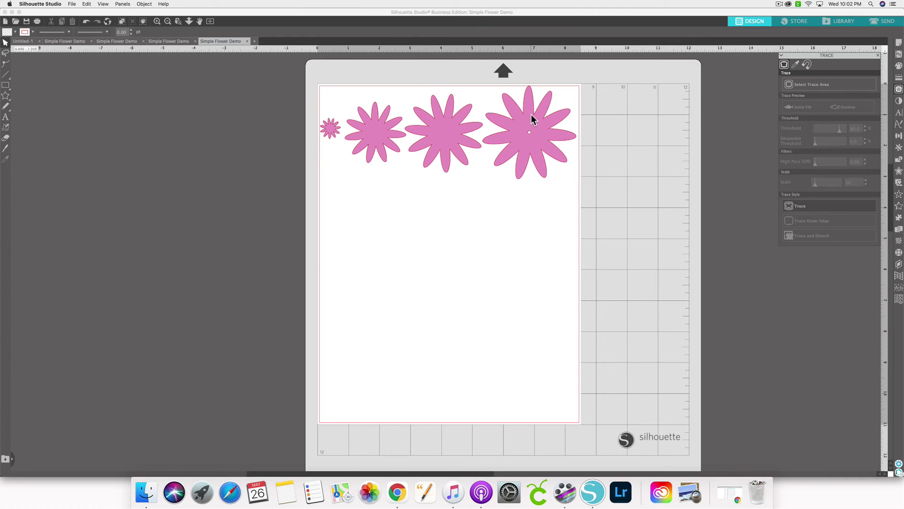
- Delete the original PNG image and nudge the traced outlines slightly lower
{"action": "left_click_drag", "start_coordinate": [531, 115], "coordinate": [533, 250]}
{"action": "key", "text": "Delete"}
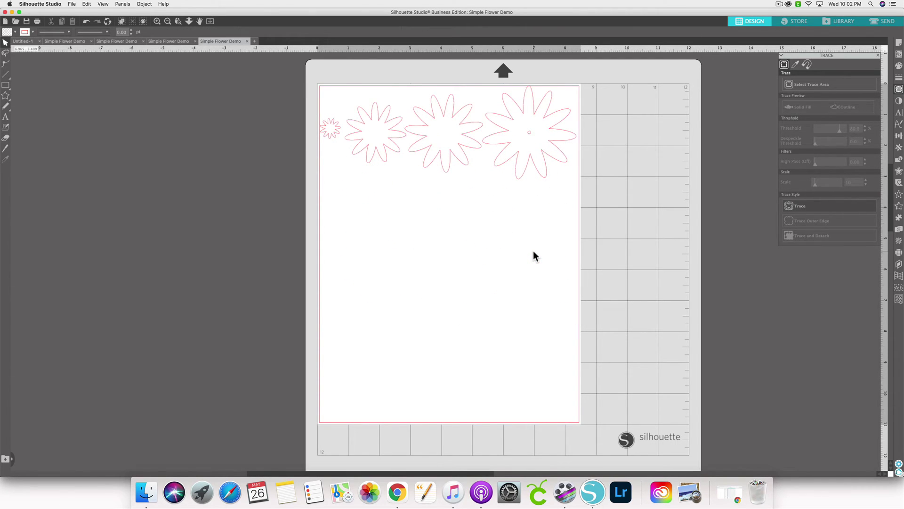
{"action": "left_click_drag", "start_coordinate": [534, 144], "coordinate": [544, 160]}
{"action": "left_click", "coordinate": [592, 176]}
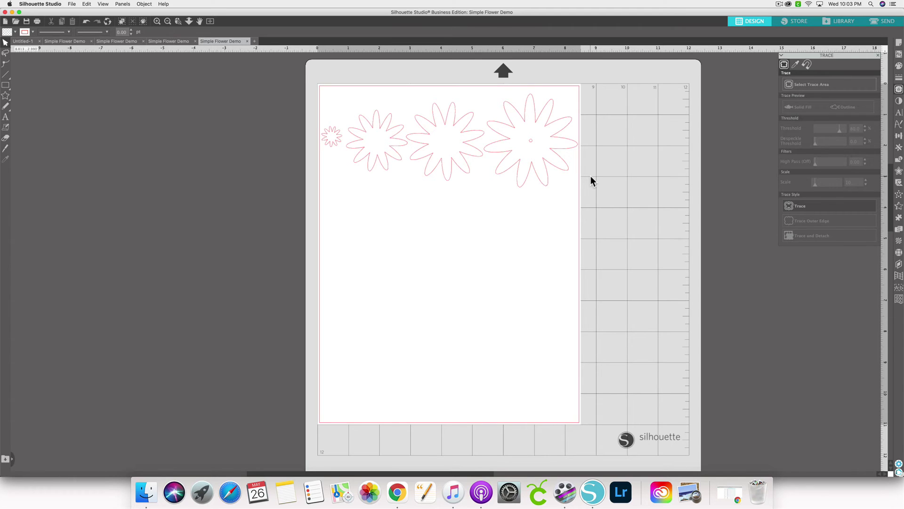
- Search the Design Store for the artist's designs and open the Rolled Rose on Stem details
{"action": "left_click", "coordinate": [795, 26]}
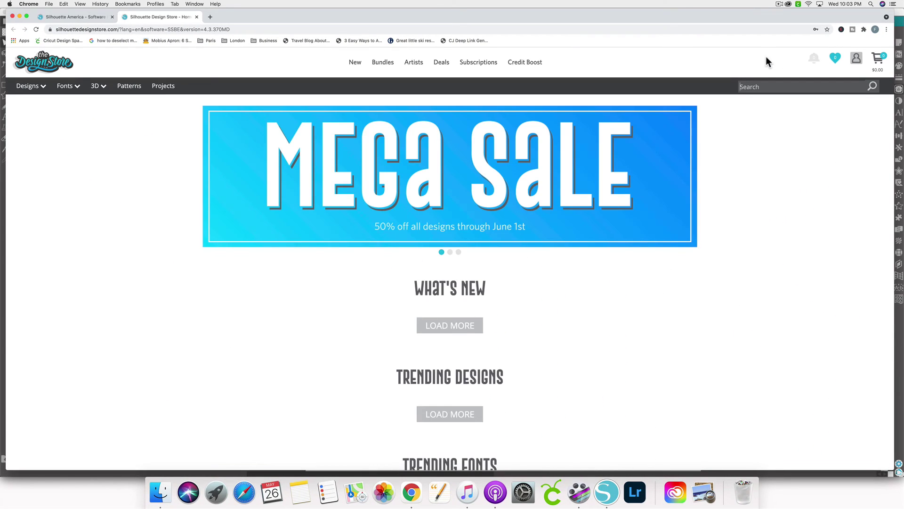
{"action": "left_click", "coordinate": [831, 85]}
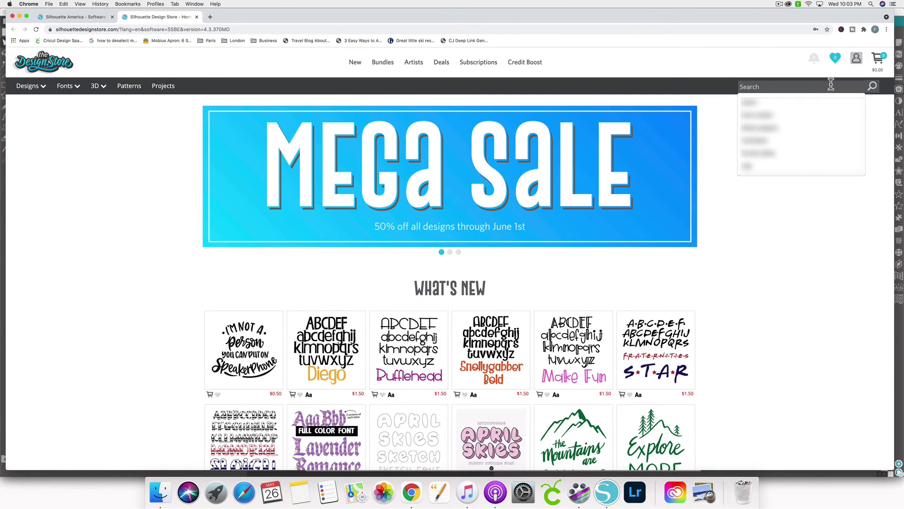
{"action": "type", "text": "farren celeste"}
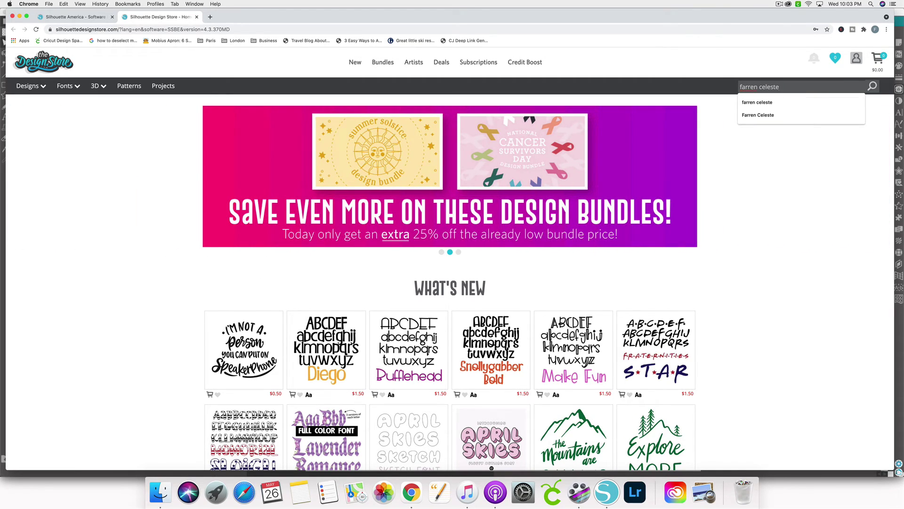
{"action": "key", "text": "Return"}
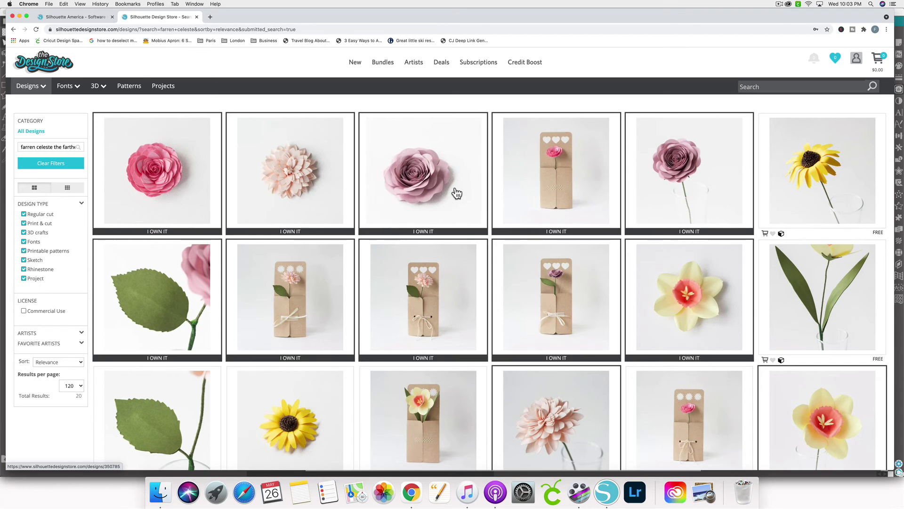
{"action": "left_click", "coordinate": [677, 174]}
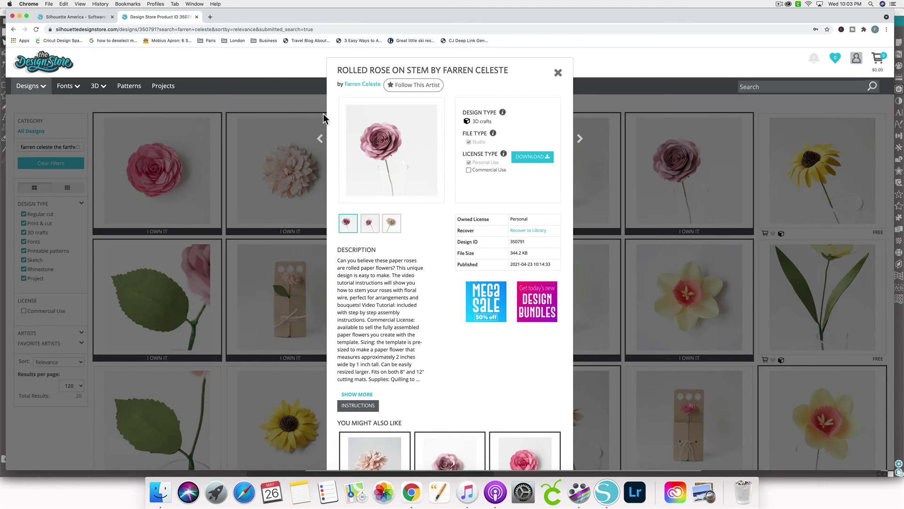
- Switch back to Silhouette Studio and show the second Simple Flower Demo document
{"action": "key", "text": "super+Tab"}
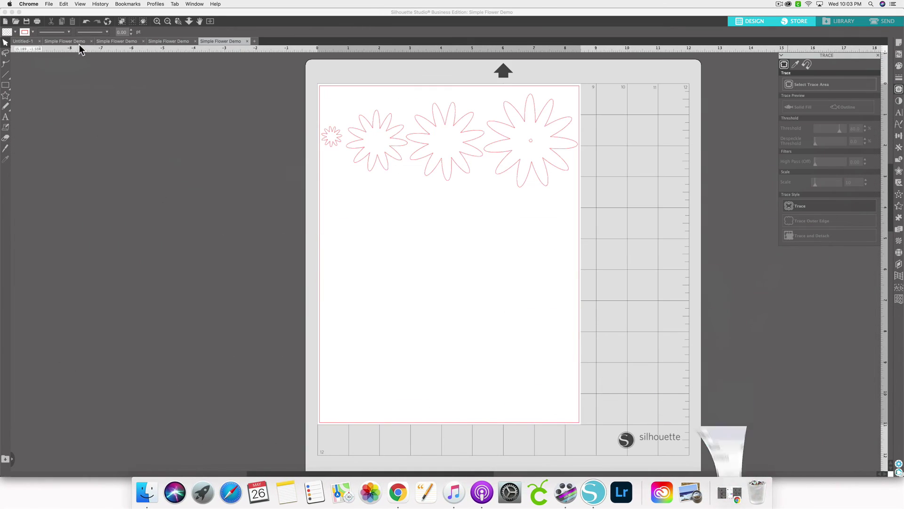
{"action": "left_click", "coordinate": [67, 41]}
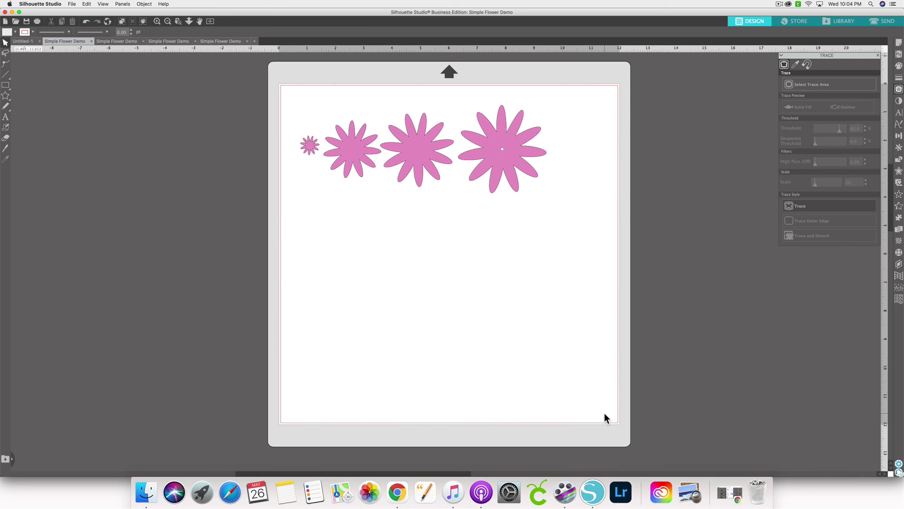
{"action": "left_click", "coordinate": [225, 41]}
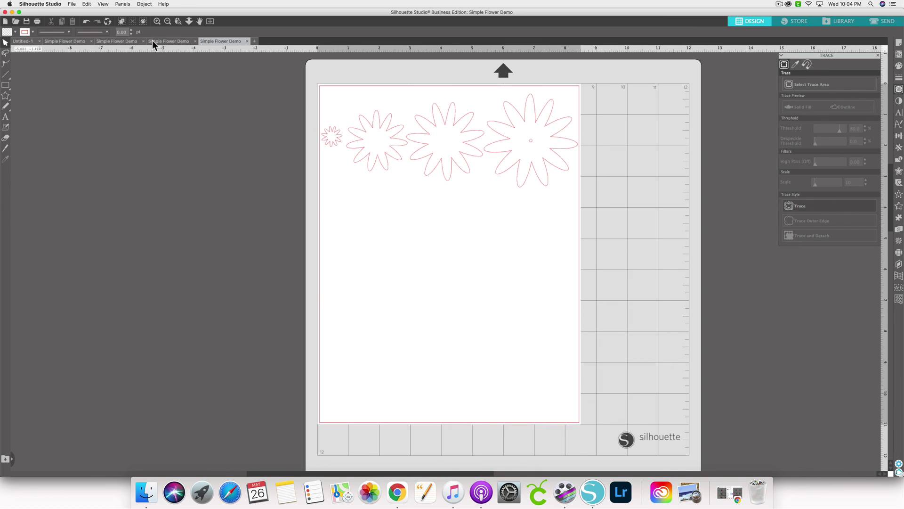
{"action": "left_click", "coordinate": [77, 41]}
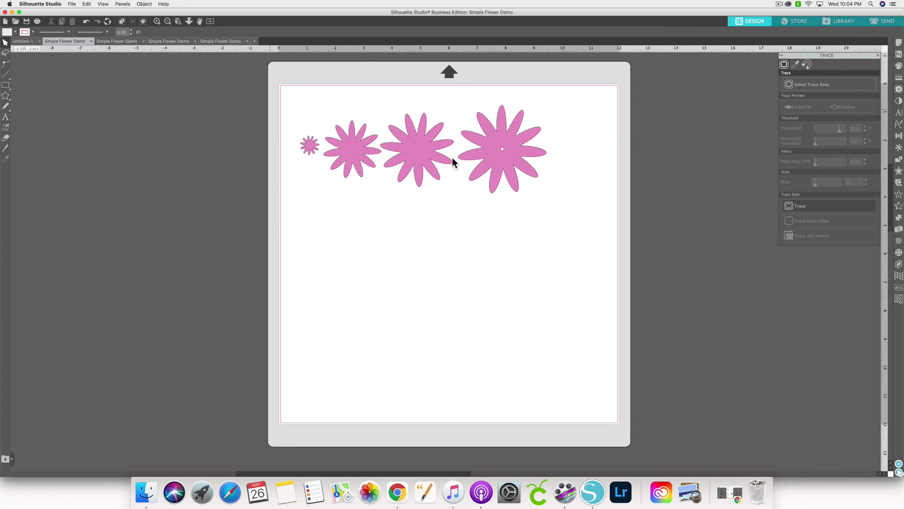